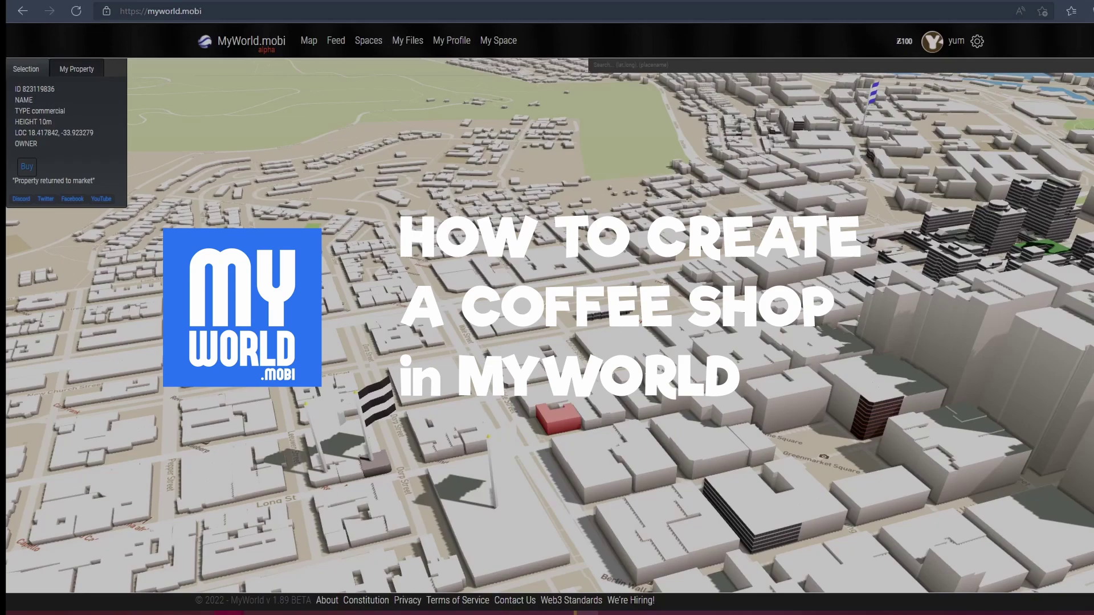
- Buy the highlighted red commercial building on the map and name the property Yum Coffee
drag(529, 350, 505, 313)
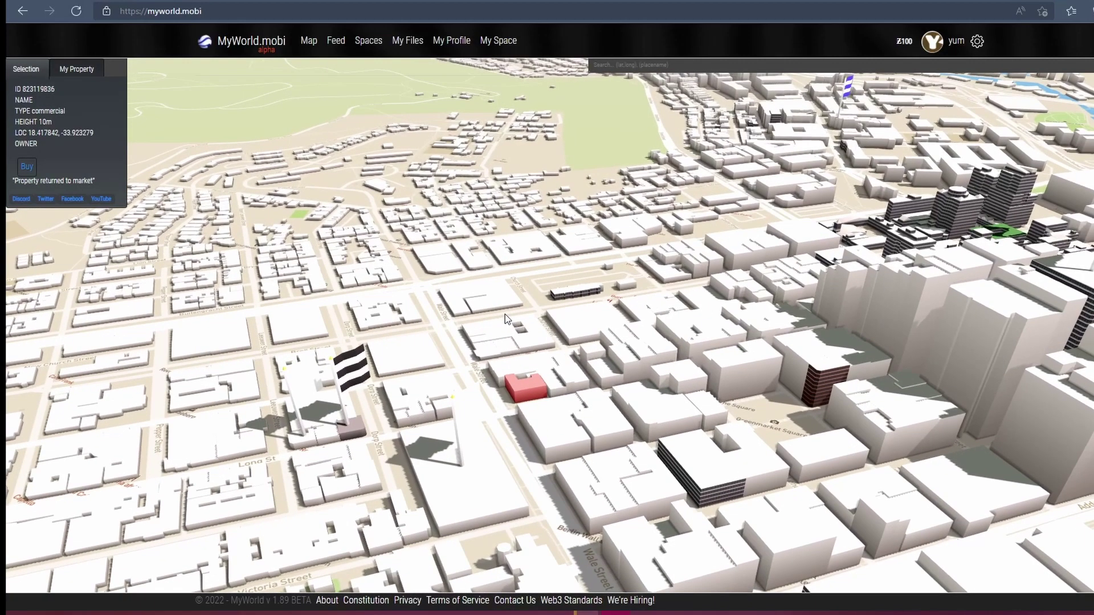
click(27, 167)
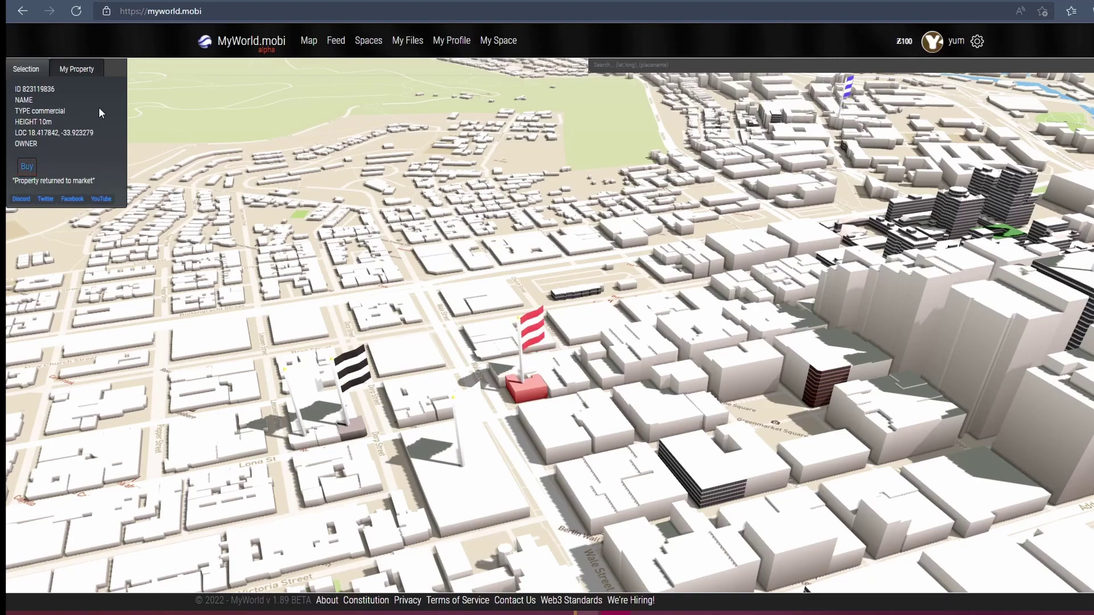
click(80, 73)
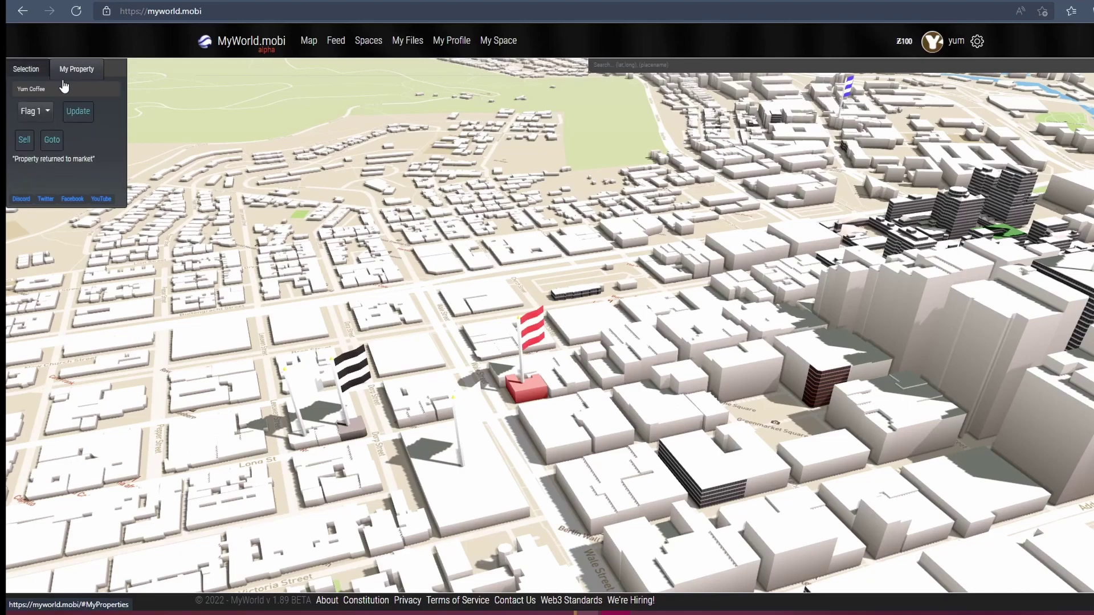
click(64, 88)
text(Yum)
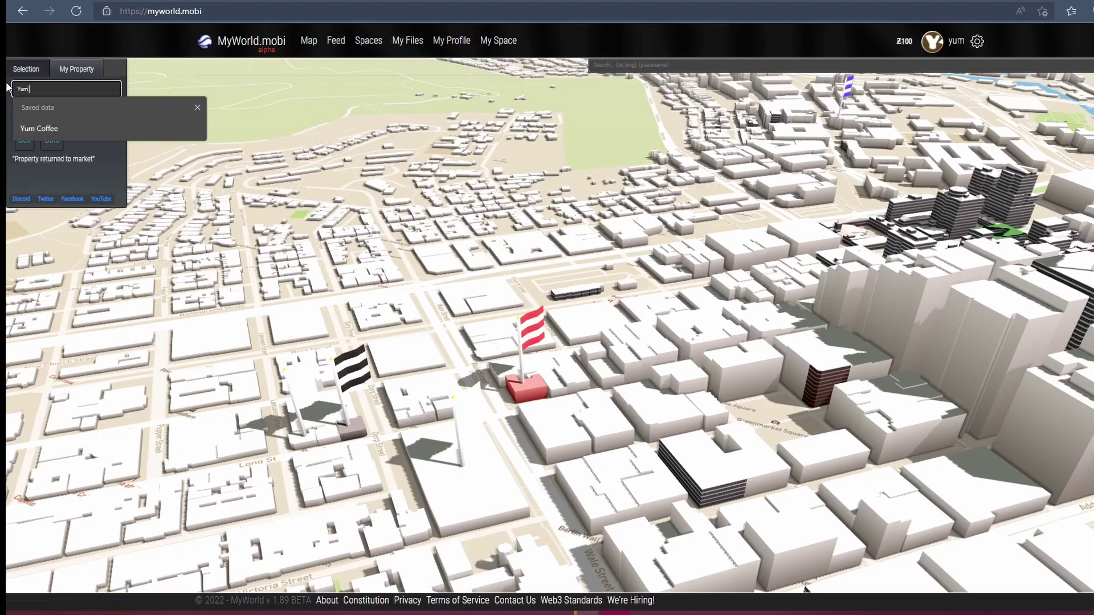
text( Coffee)
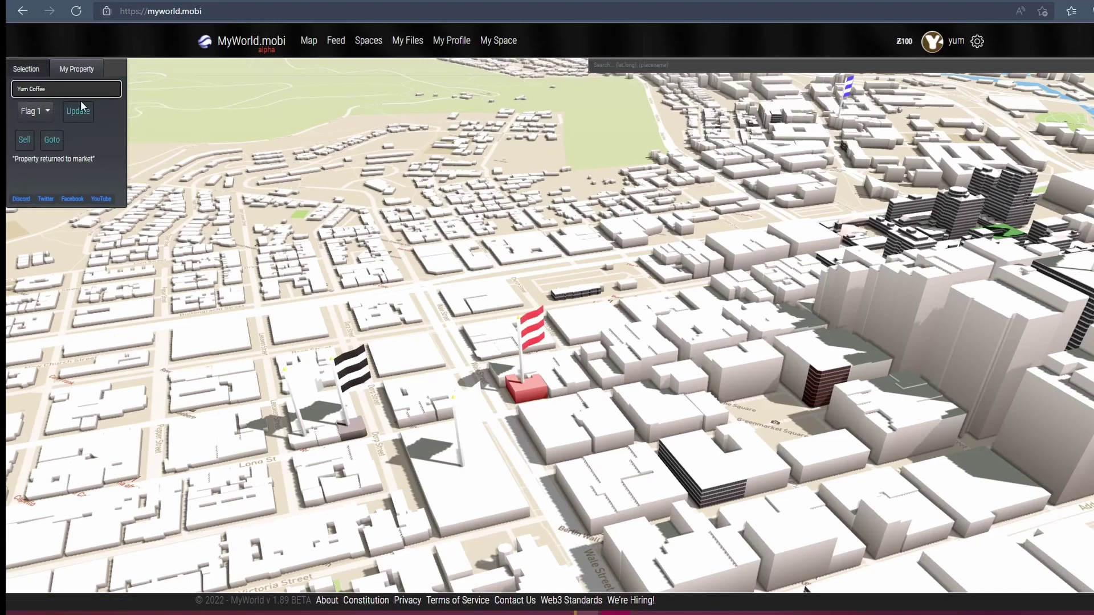
click(79, 111)
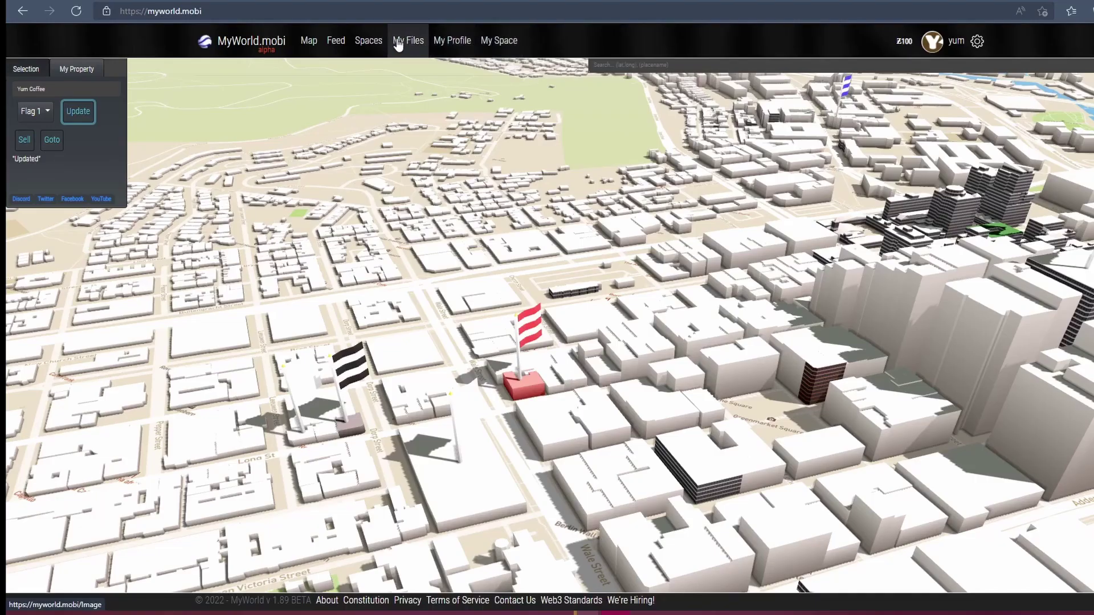
- Open the account's uploaded files and start an image upload
click(398, 43)
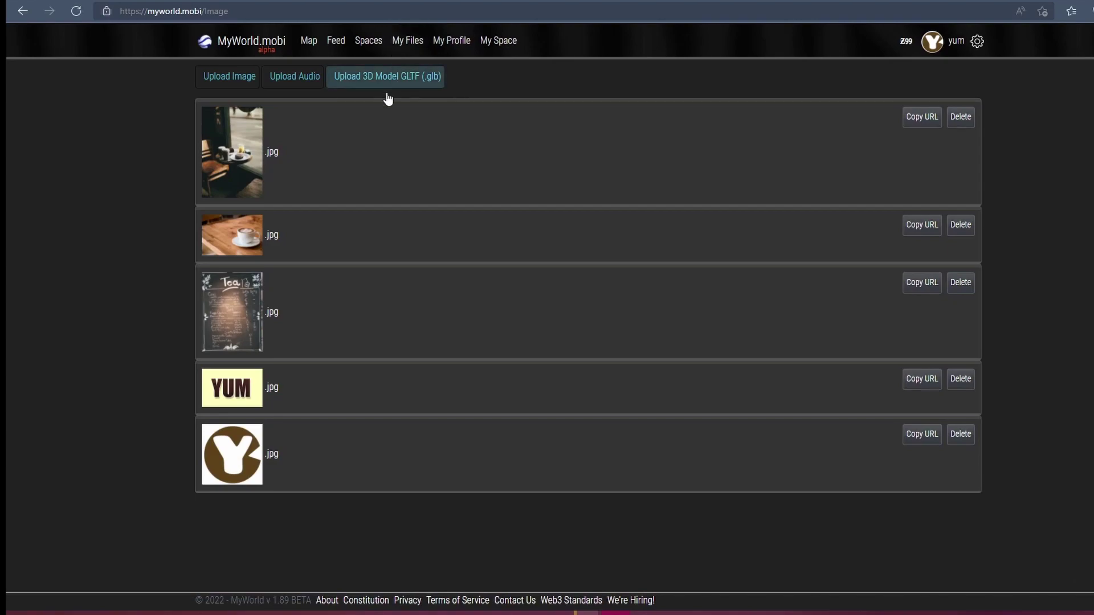
click(216, 83)
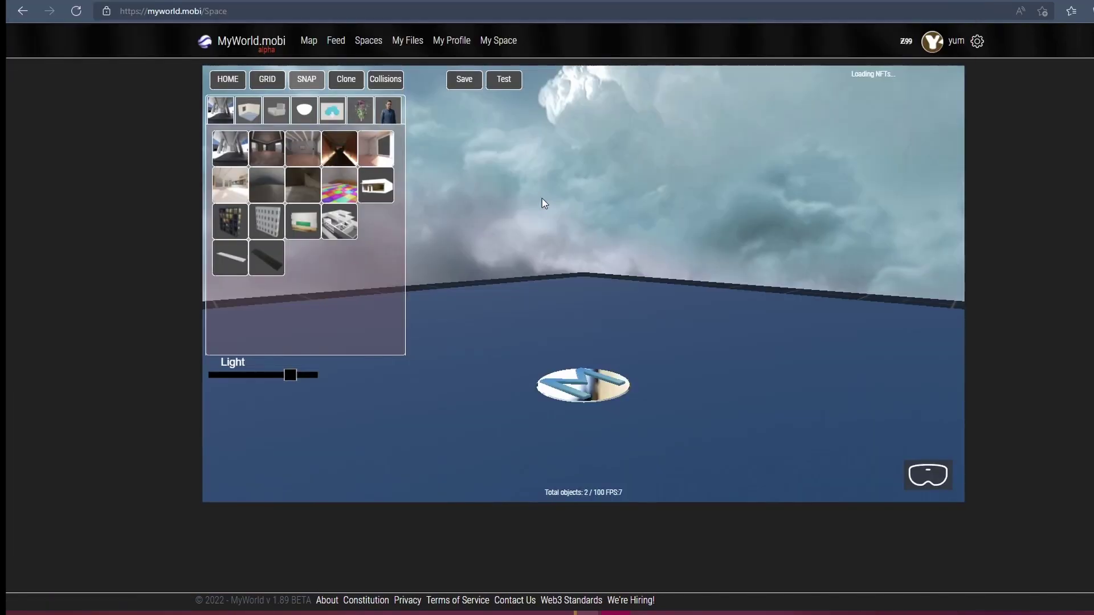
- Add the store_01 building to the space and place it behind the M logo disc
drag(668, 293, 559, 296)
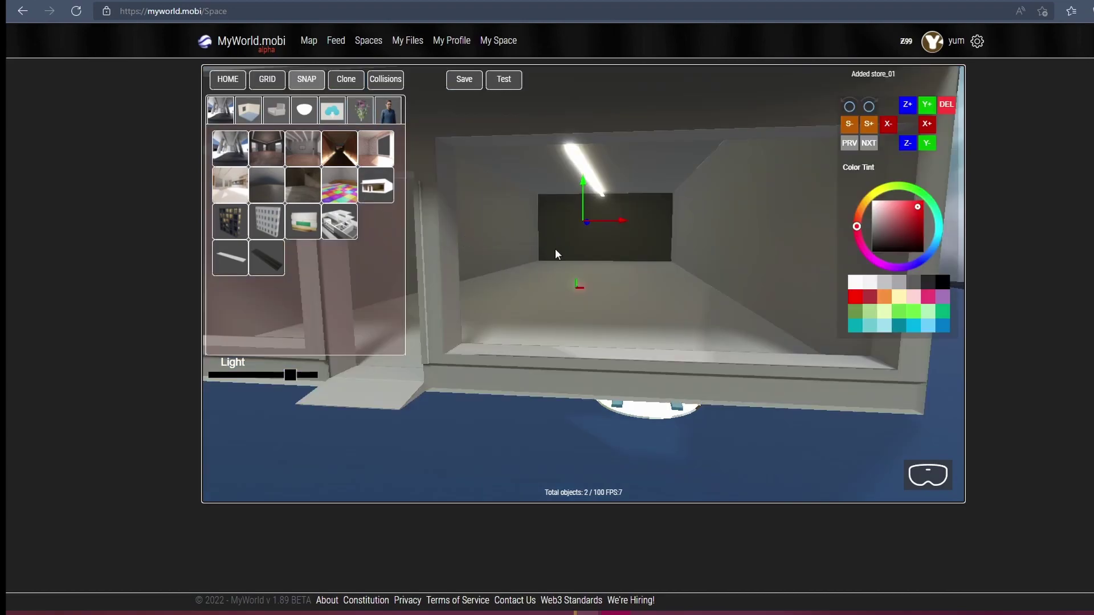
drag(556, 254, 647, 261)
scroll(644, 240, down, 5)
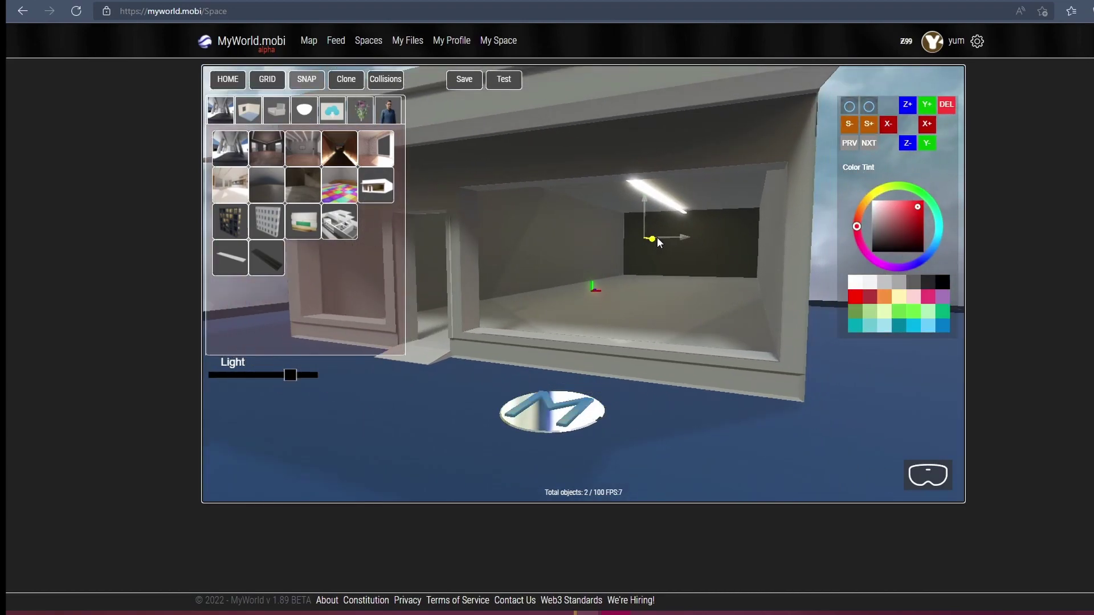
drag(588, 311, 661, 305)
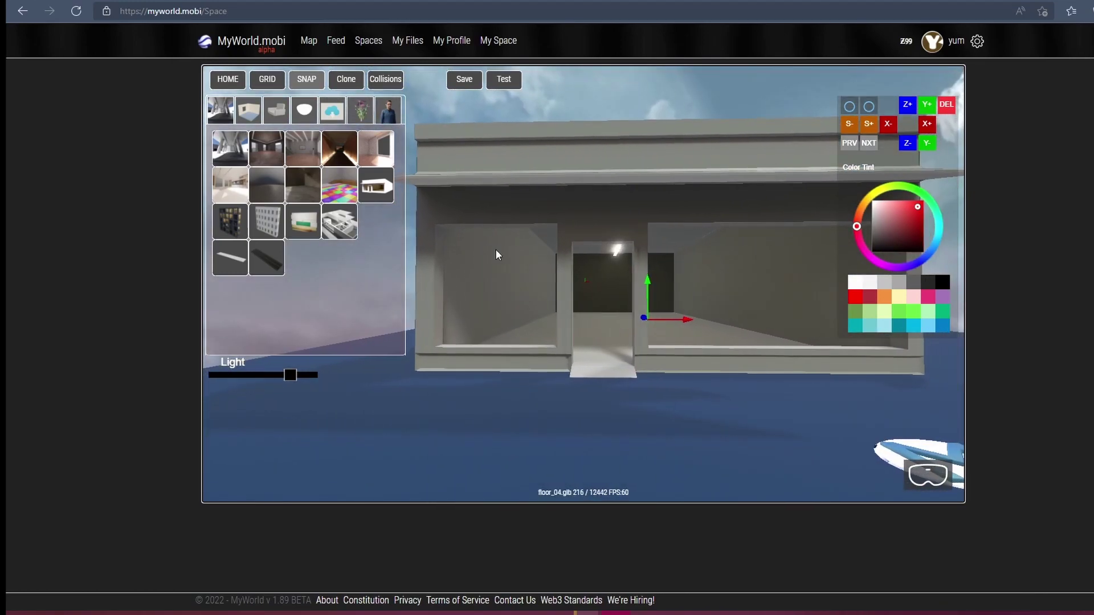
scroll(494, 248, up, 3)
scroll(495, 254, down, 3)
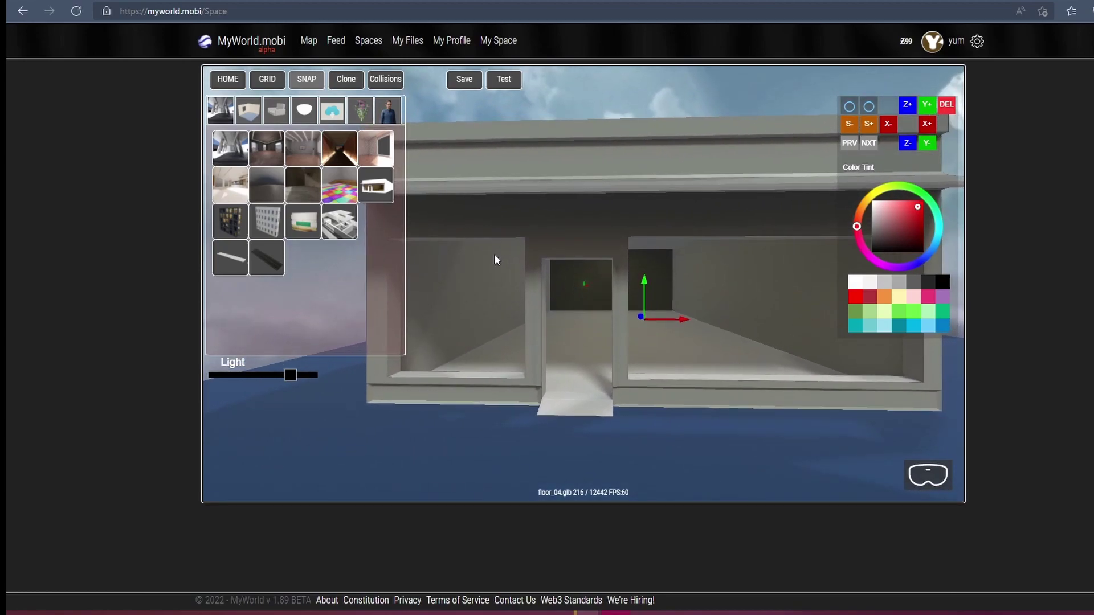
- Add a wide landscape artwork panel above the store entrance and lower it onto the roof edge as a sign
click(340, 115)
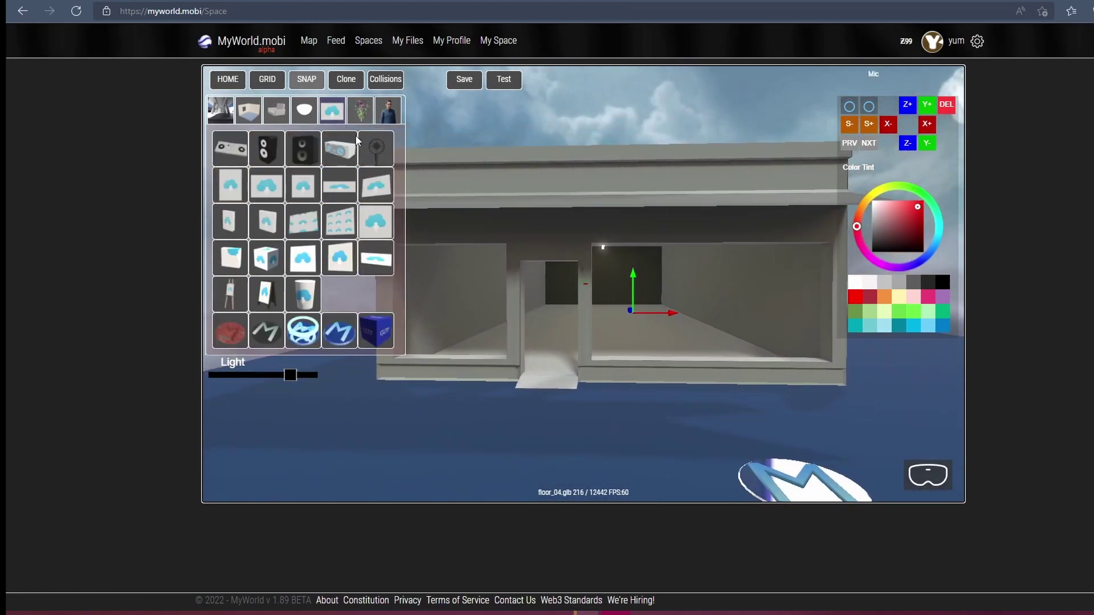
click(498, 187)
scroll(533, 233, up, 3)
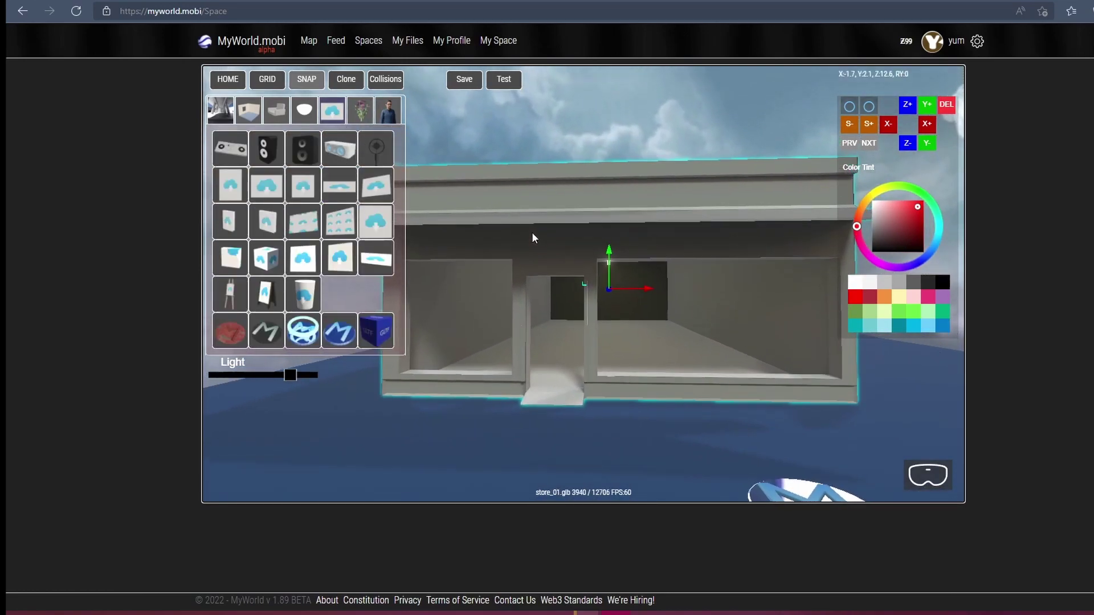
drag(536, 223, 540, 228)
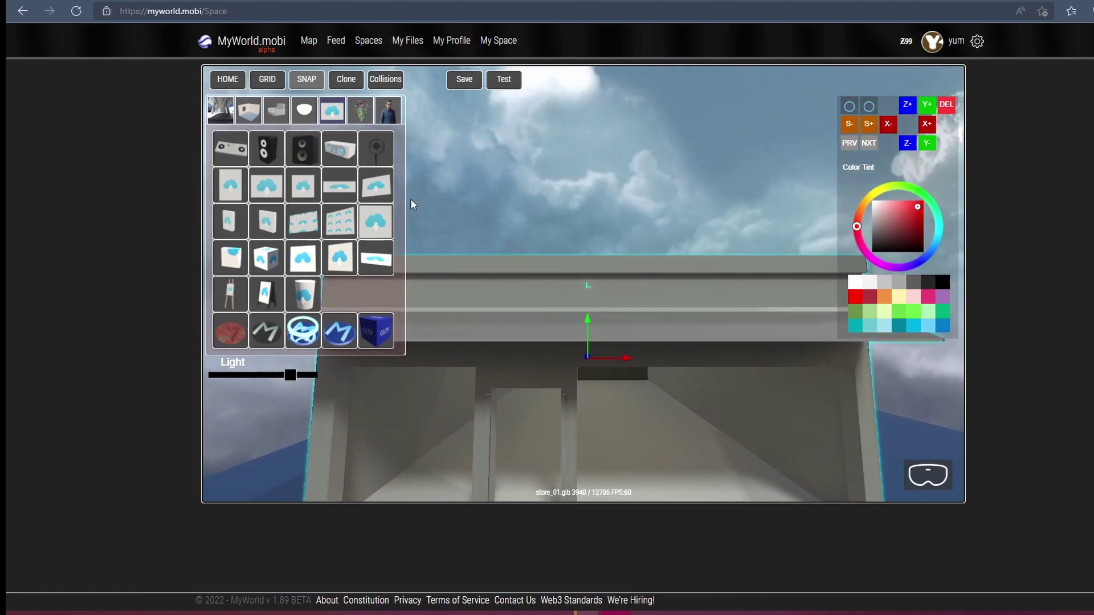
click(339, 185)
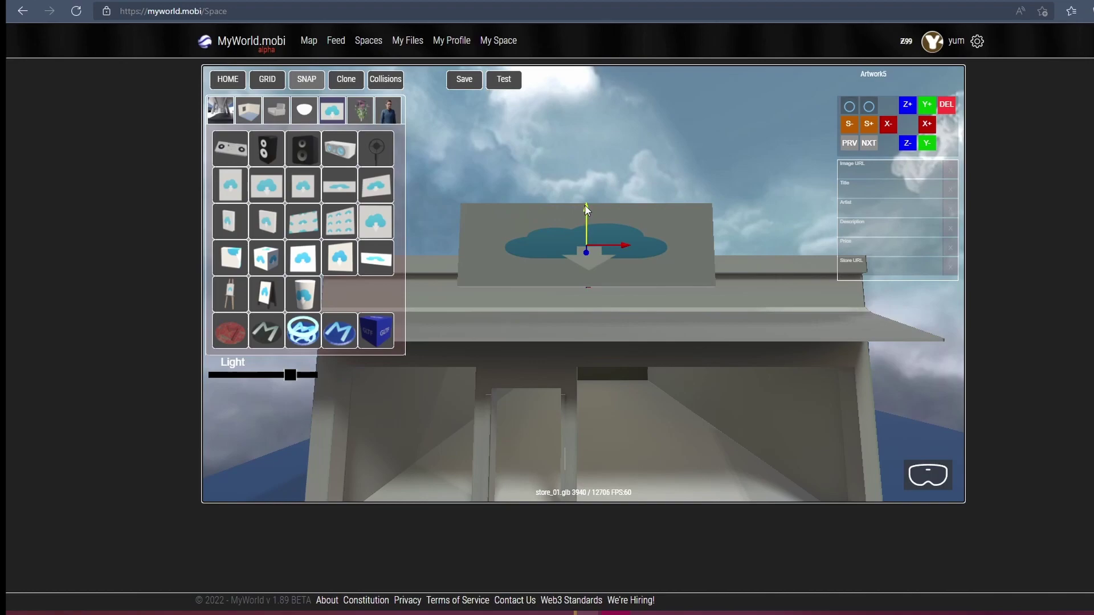
drag(584, 205, 583, 226)
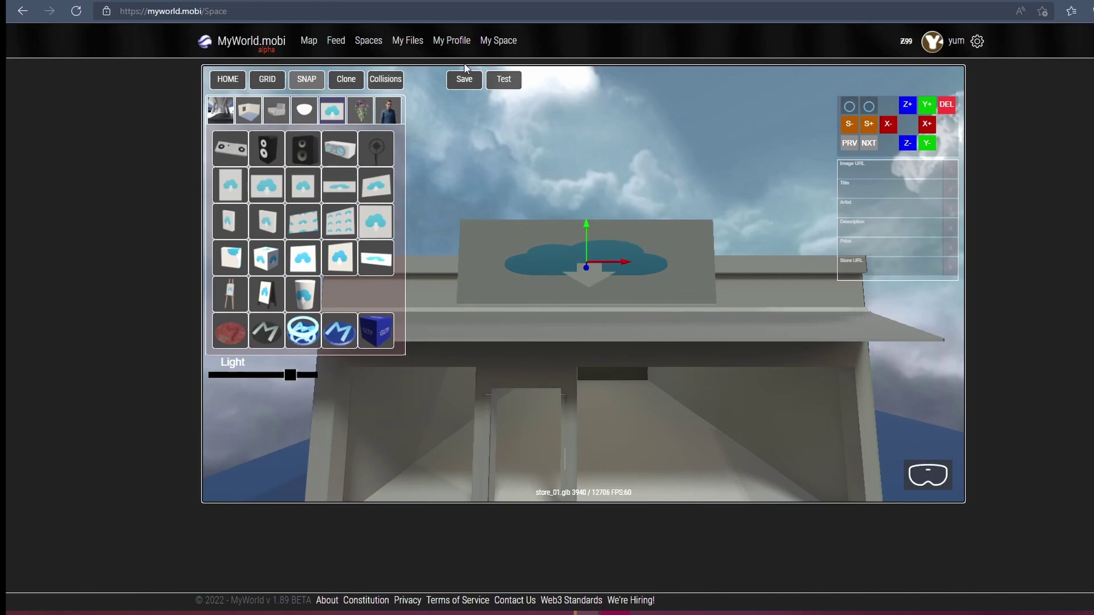
- Apply the uploaded YUM image to the sign through its copied URL and reduce the sign's width
right_click(417, 51)
key(Escape)
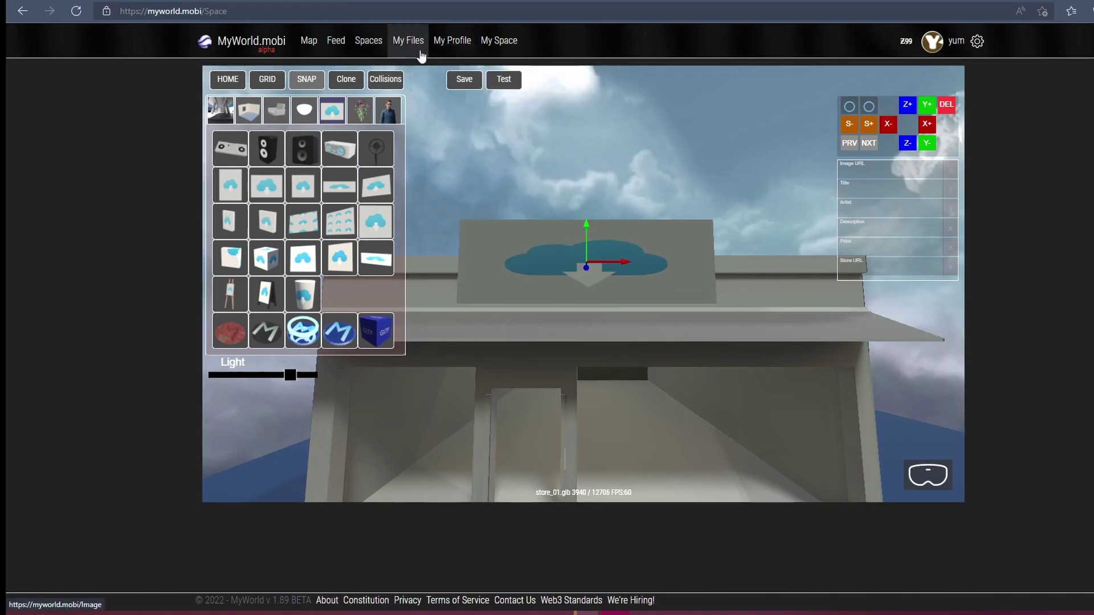
click(420, 49)
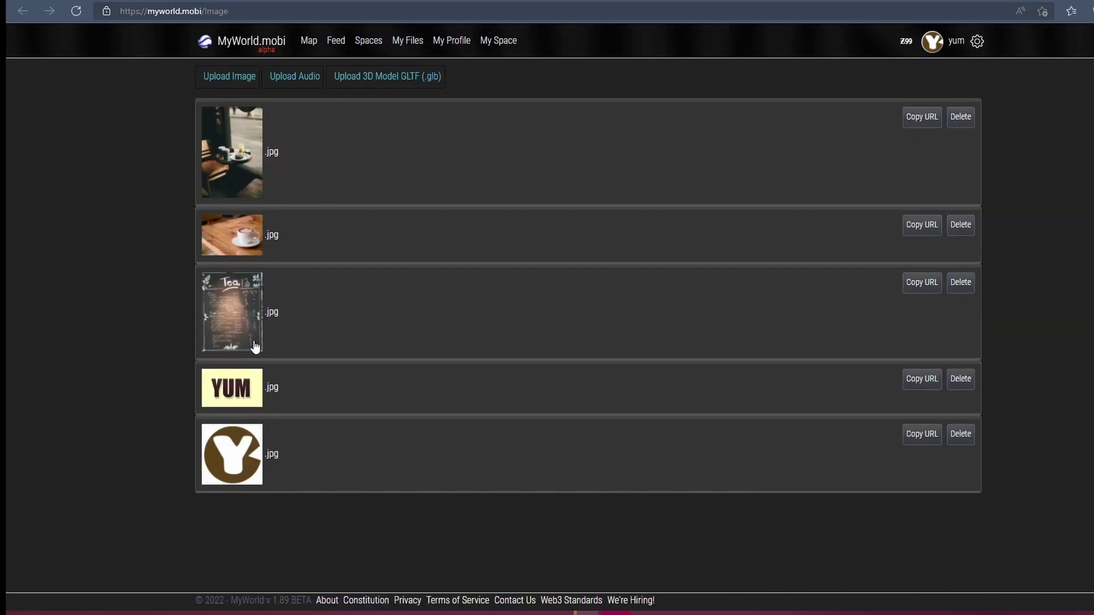
click(921, 382)
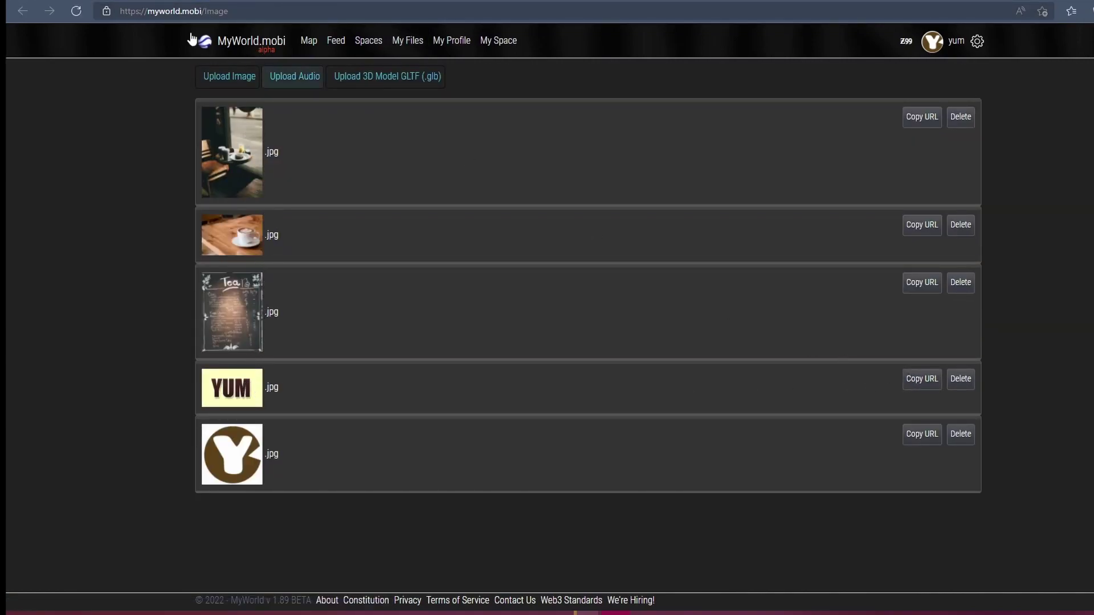
click(103, 1)
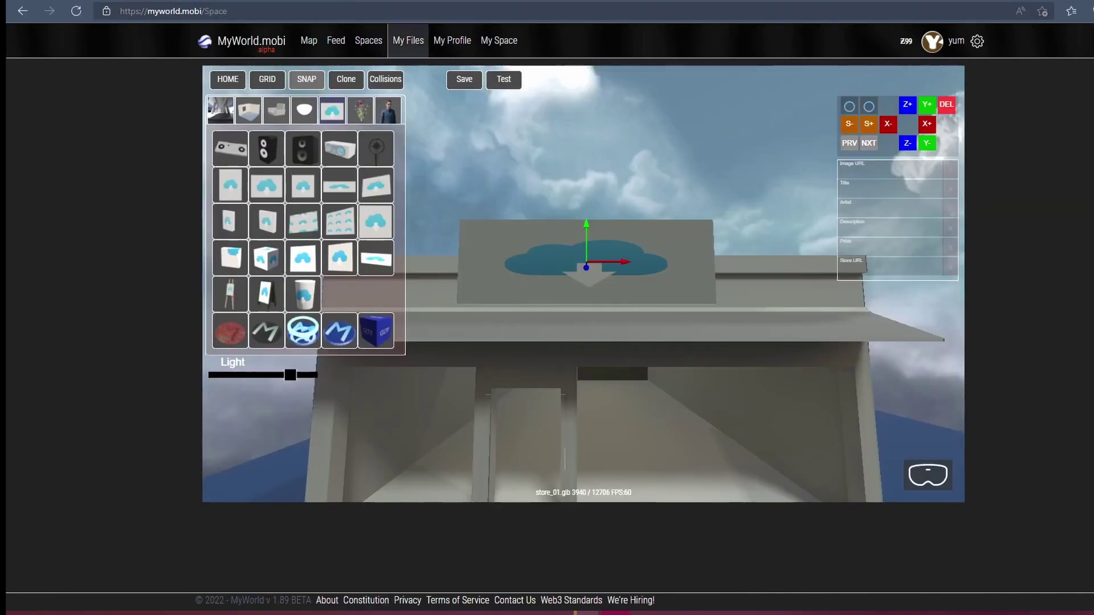
click(866, 171)
key(ctrl+v)
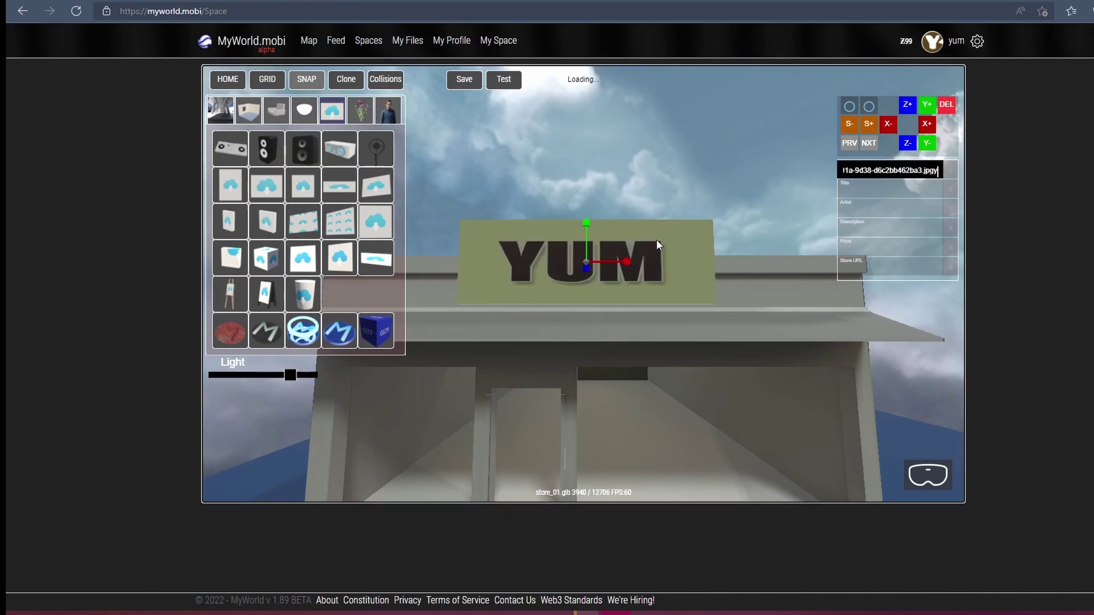
click(656, 242)
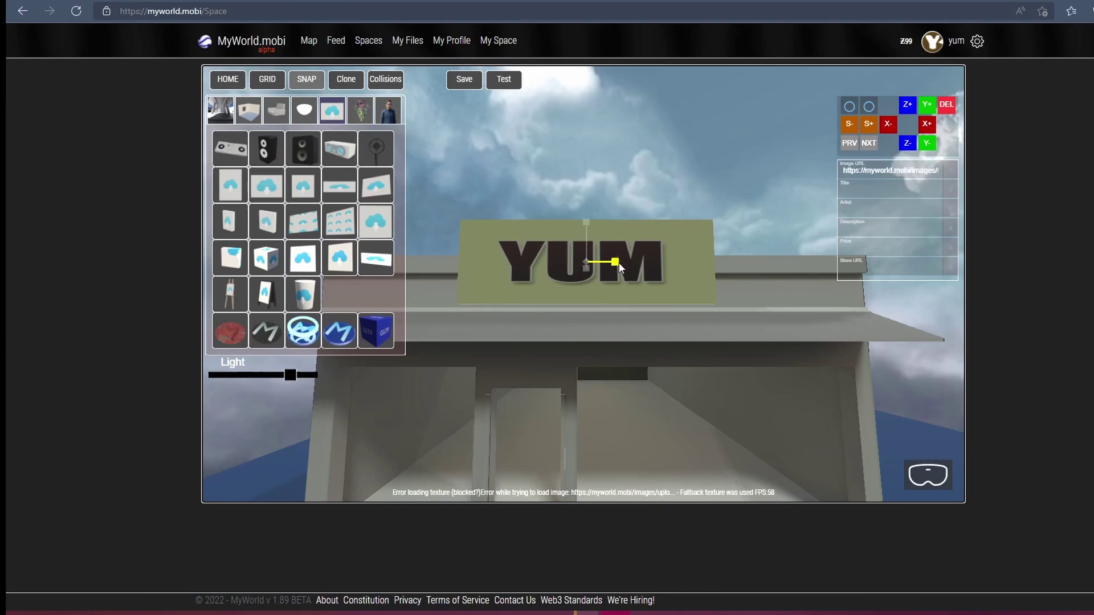
drag(618, 262, 600, 263)
- Add a thick floor_05 slab inside the store and position it on the floor along the side wall
click(257, 111)
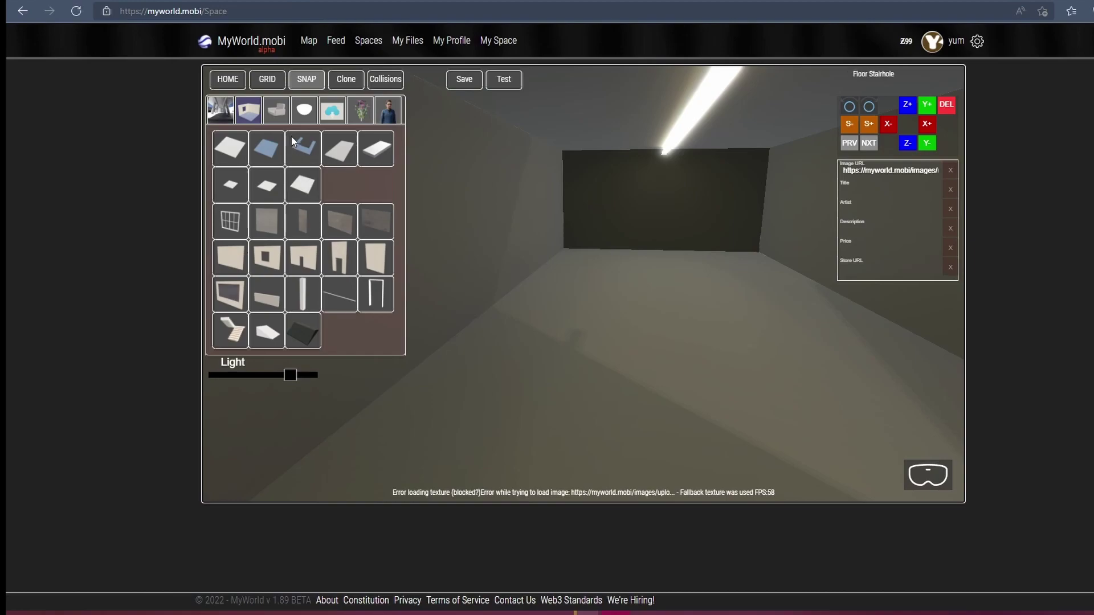
click(370, 150)
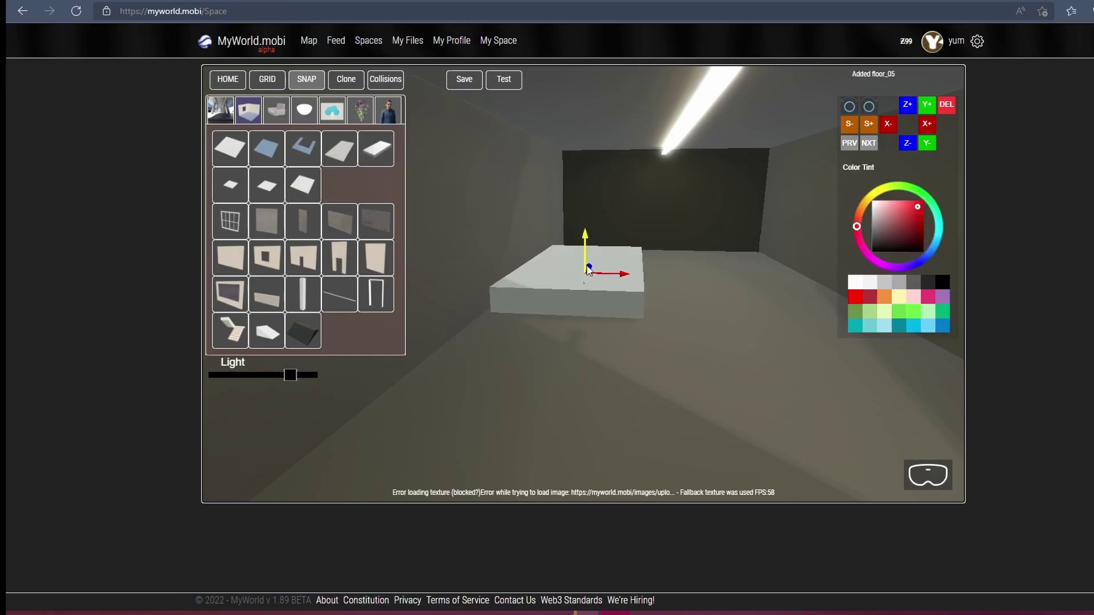
drag(586, 232, 591, 232)
drag(623, 278, 621, 276)
key(w)
key(d)
mouse_move(610, 327)
mouse_down()
mouse_move(595, 326)
mouse_move(627, 327)
mouse_up()
key(a)
key(s)
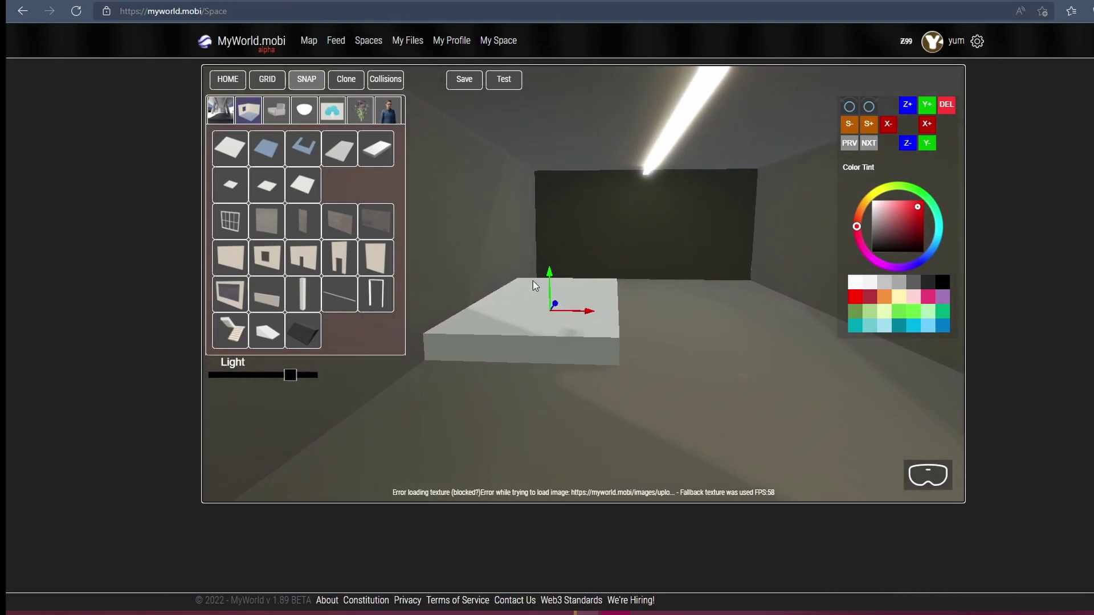
- Stretch the floor slab sideways so it spans the store's width in front of the back wall
drag(594, 312, 912, 327)
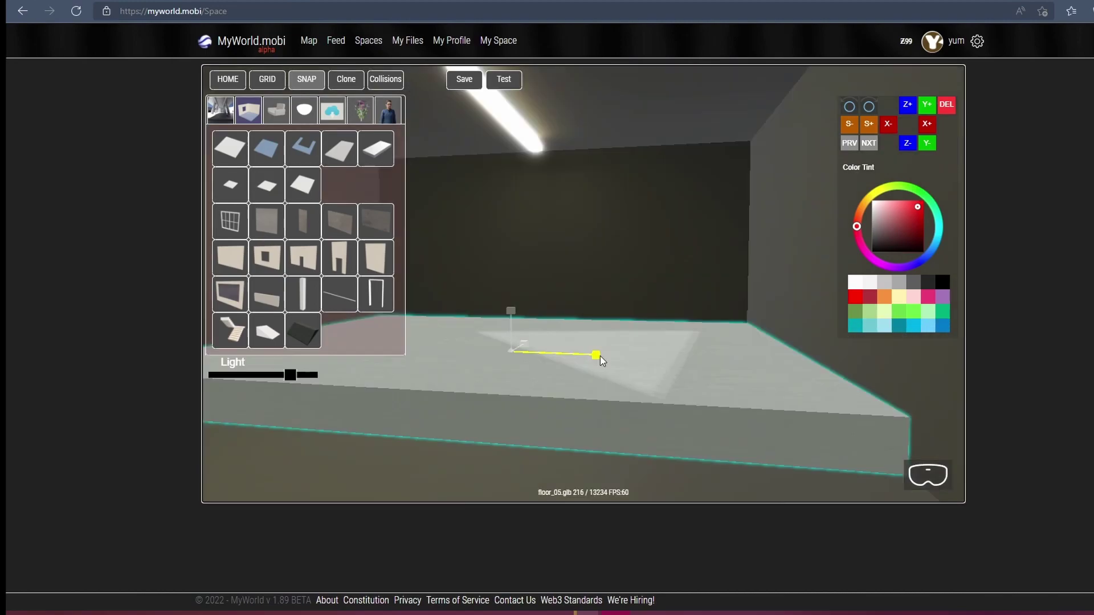
drag(581, 379, 660, 388)
key(a)
- Tint the floor slab blue and save the space
click(694, 367)
click(841, 350)
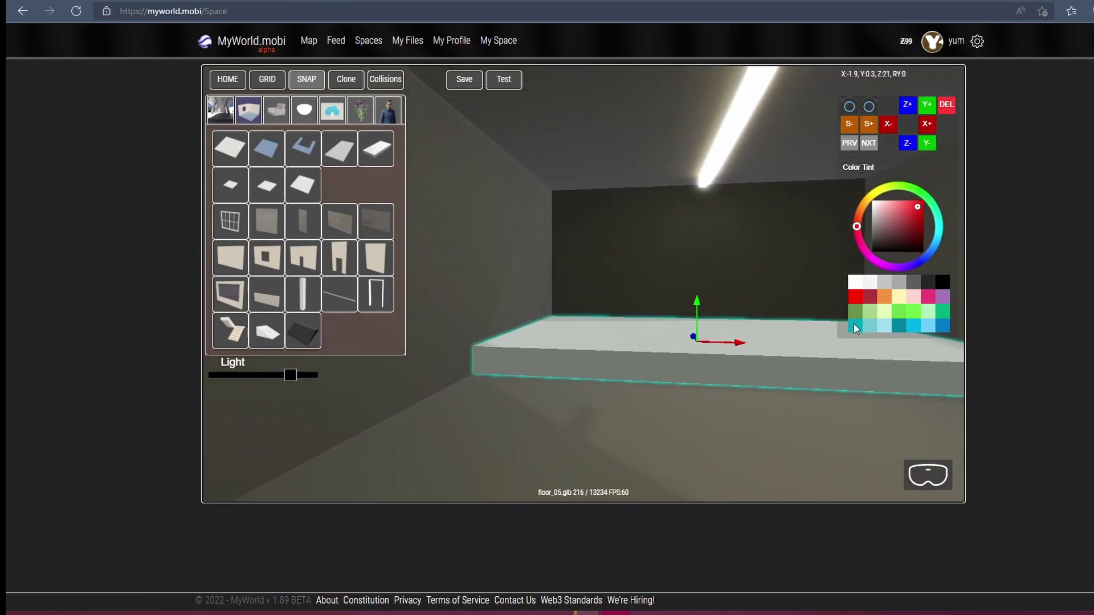
click(928, 301)
click(941, 311)
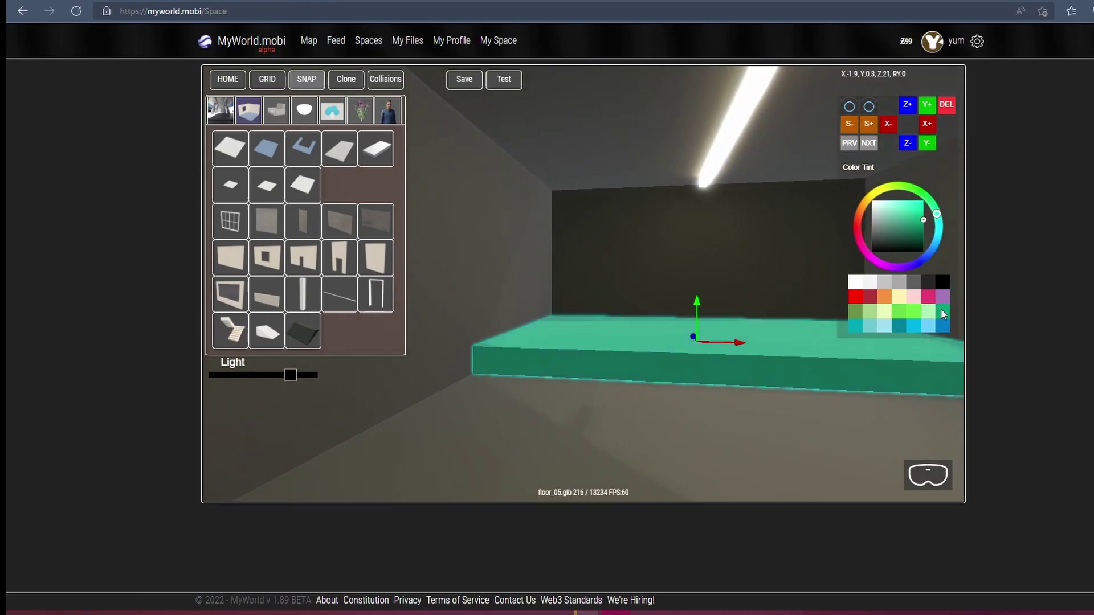
click(940, 322)
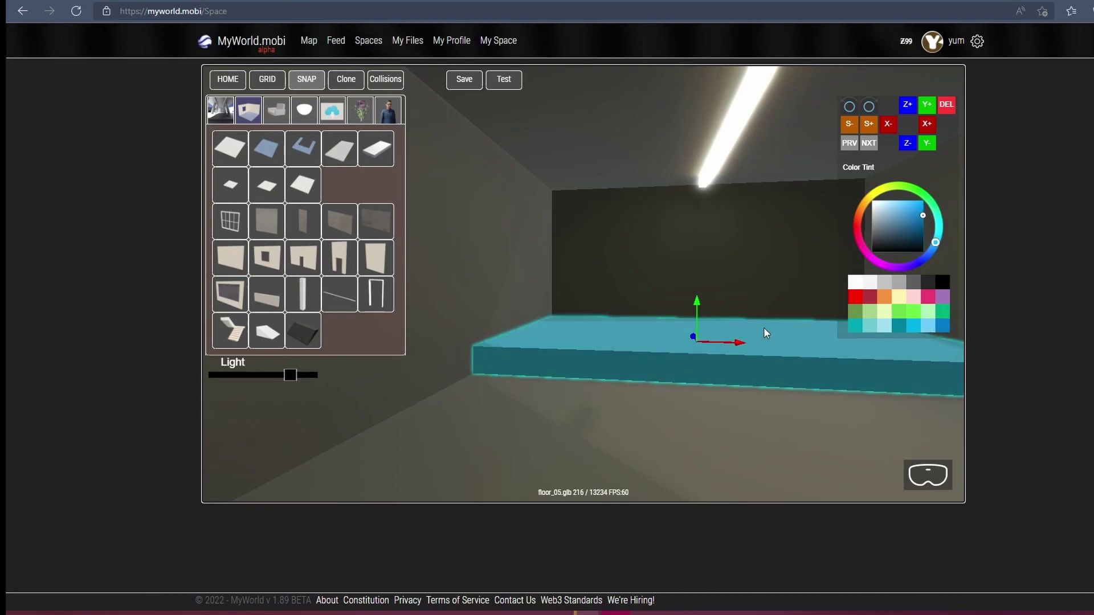
drag(763, 327, 771, 290)
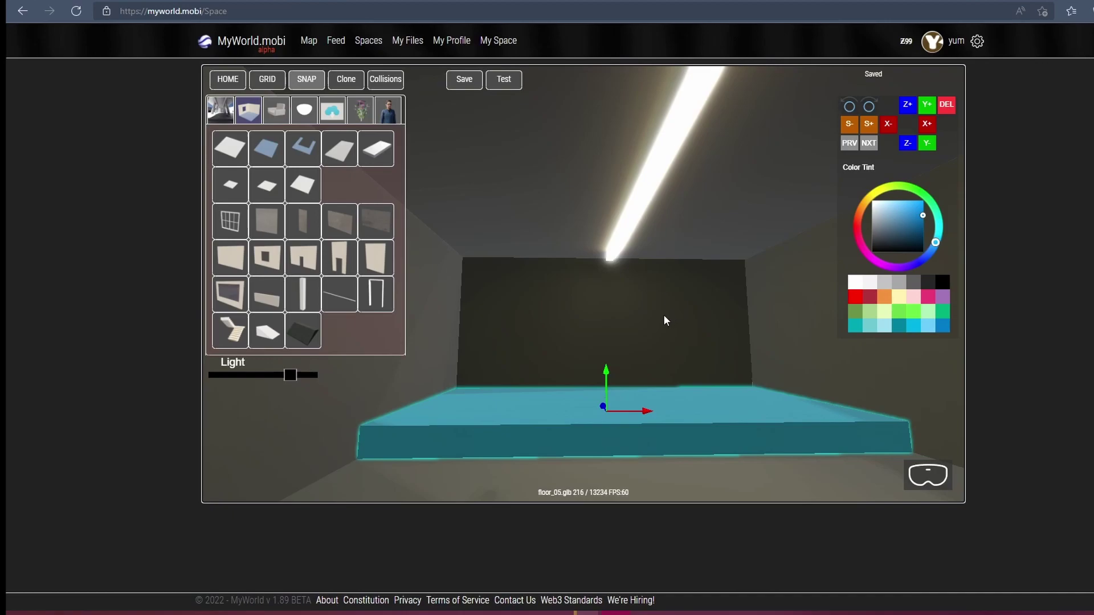
- Add a guitarist character onto the blue platform and rotate him around the vertical axis to face the room
scroll(663, 314, up, 5)
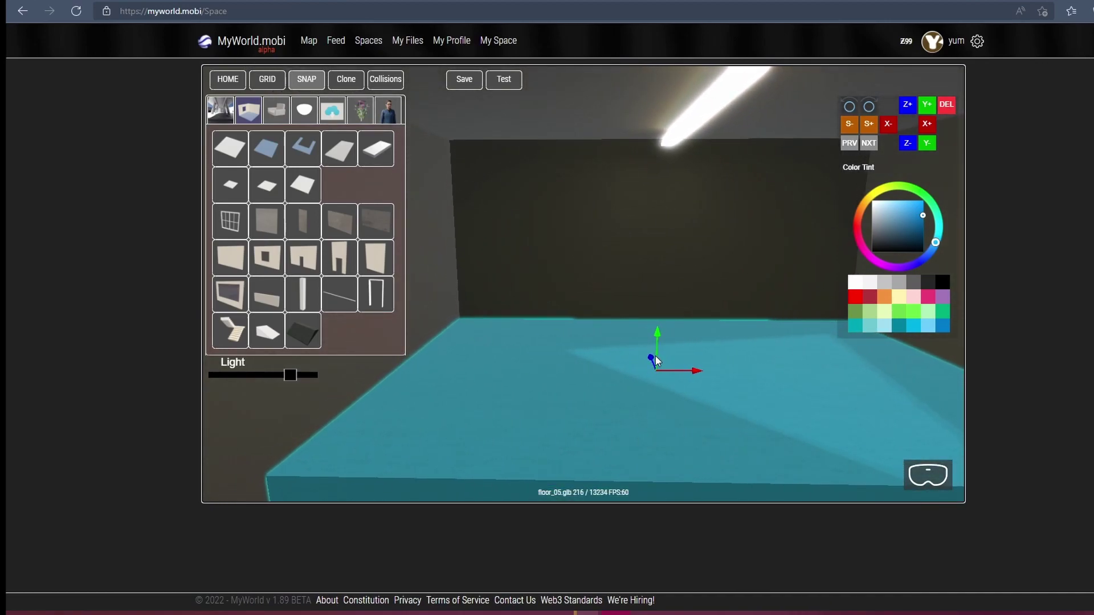
scroll(654, 354, down, 2)
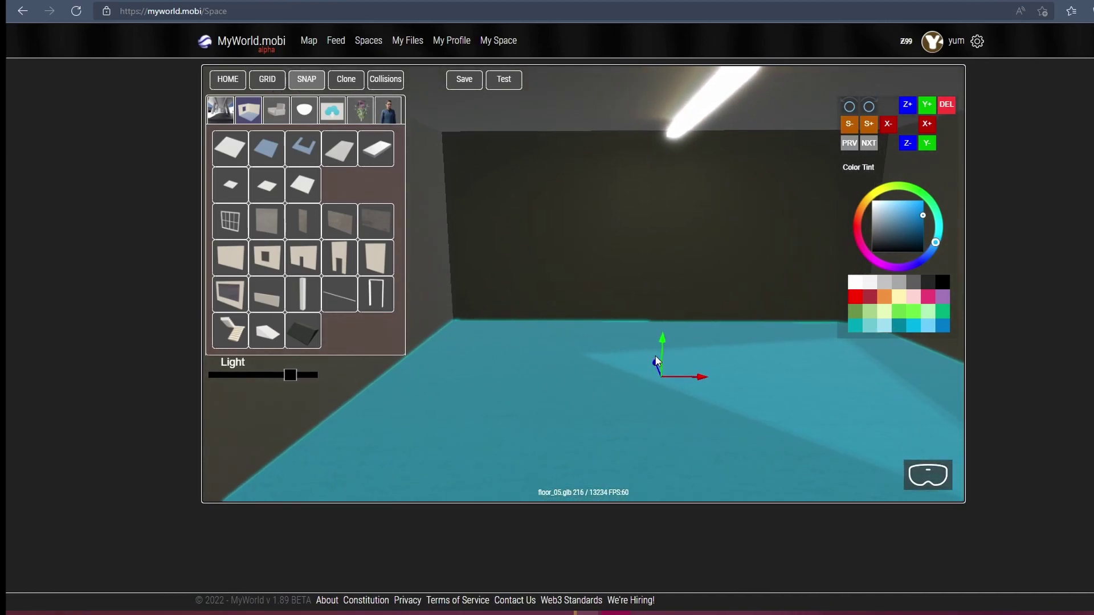
click(391, 111)
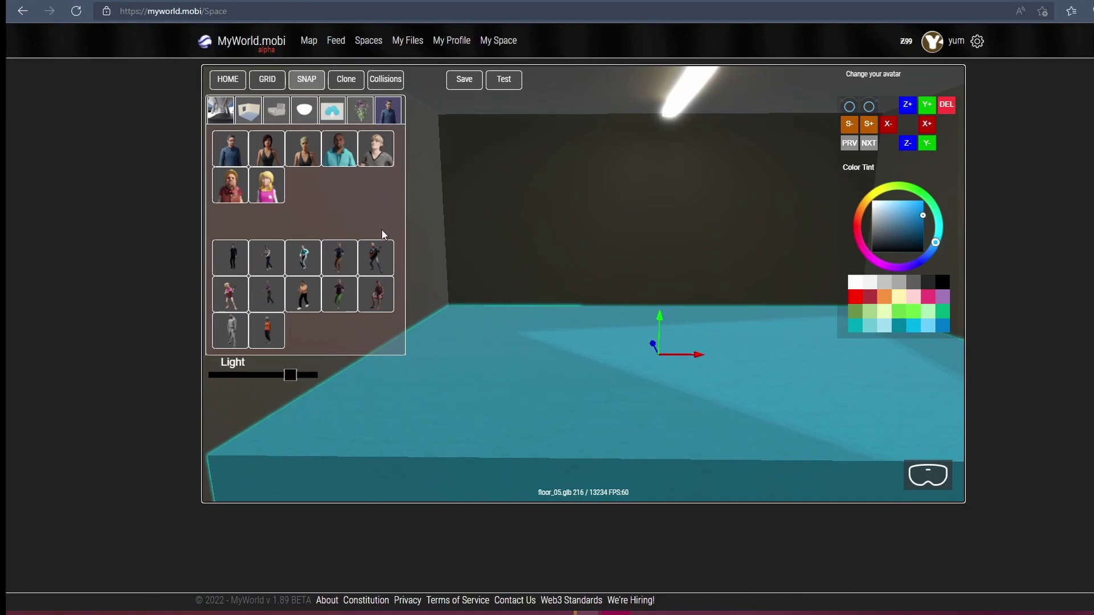
drag(470, 267, 537, 315)
scroll(551, 326, down, 1)
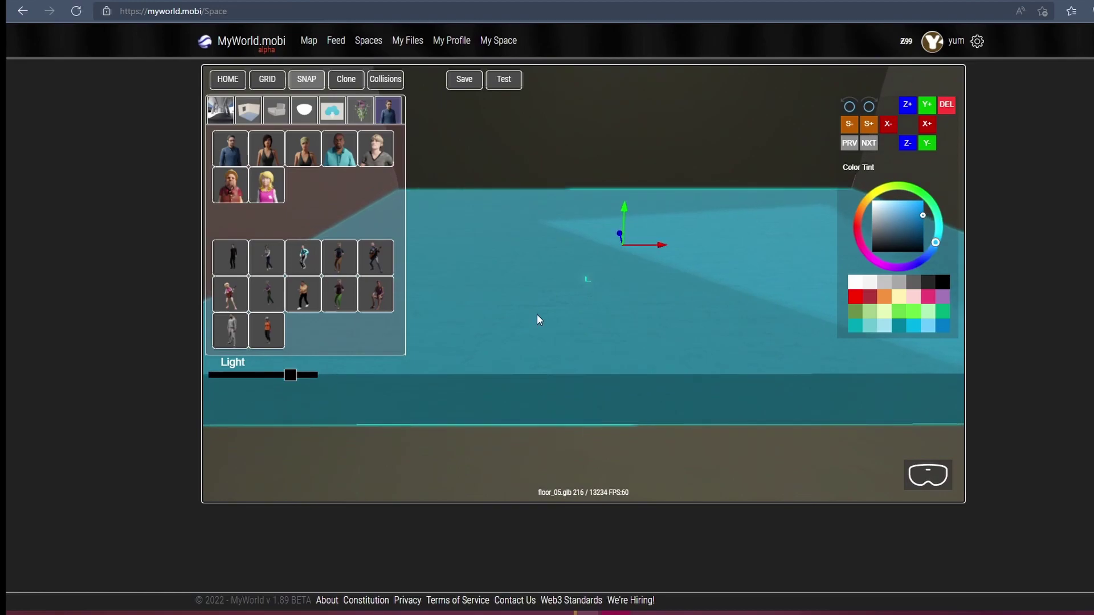
click(379, 260)
drag(540, 310, 551, 283)
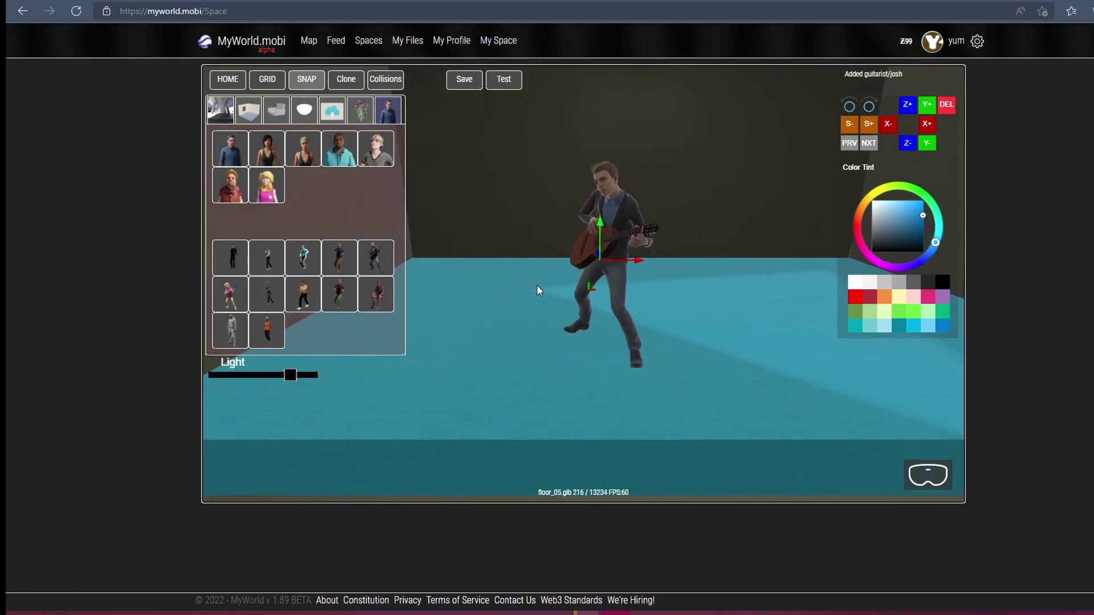
click(586, 259)
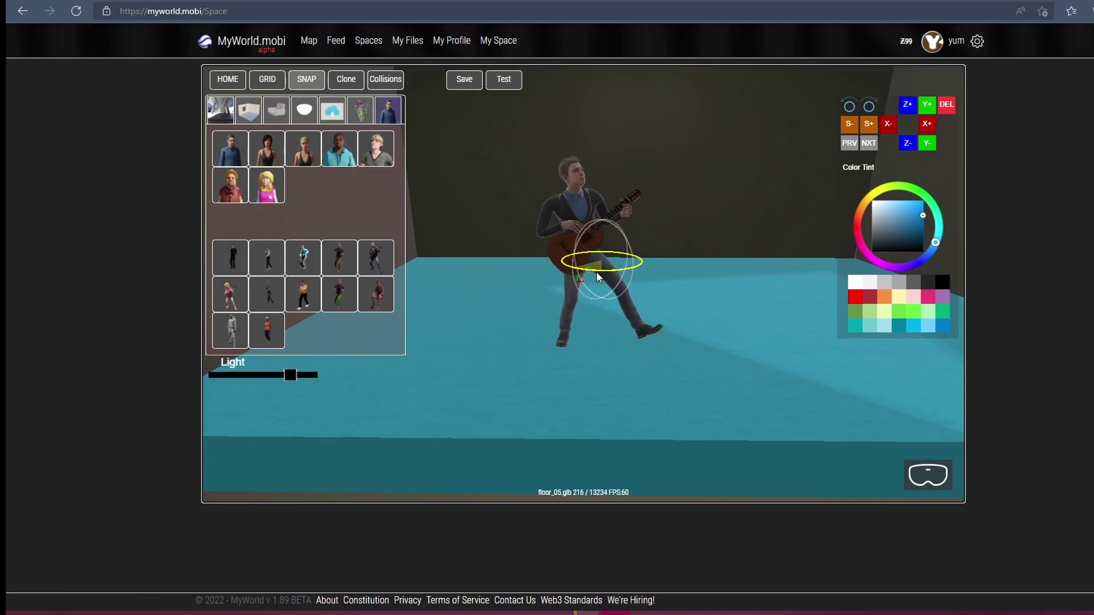
- Add a microphone stand on the blue platform in front of the guitarist
drag(561, 340, 575, 369)
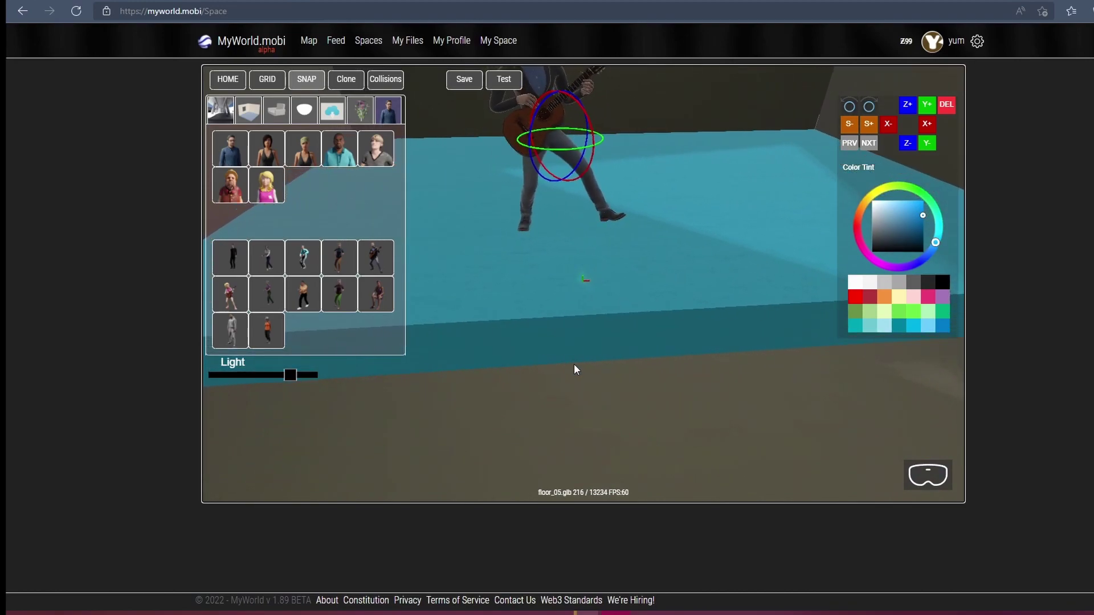
click(332, 110)
click(375, 150)
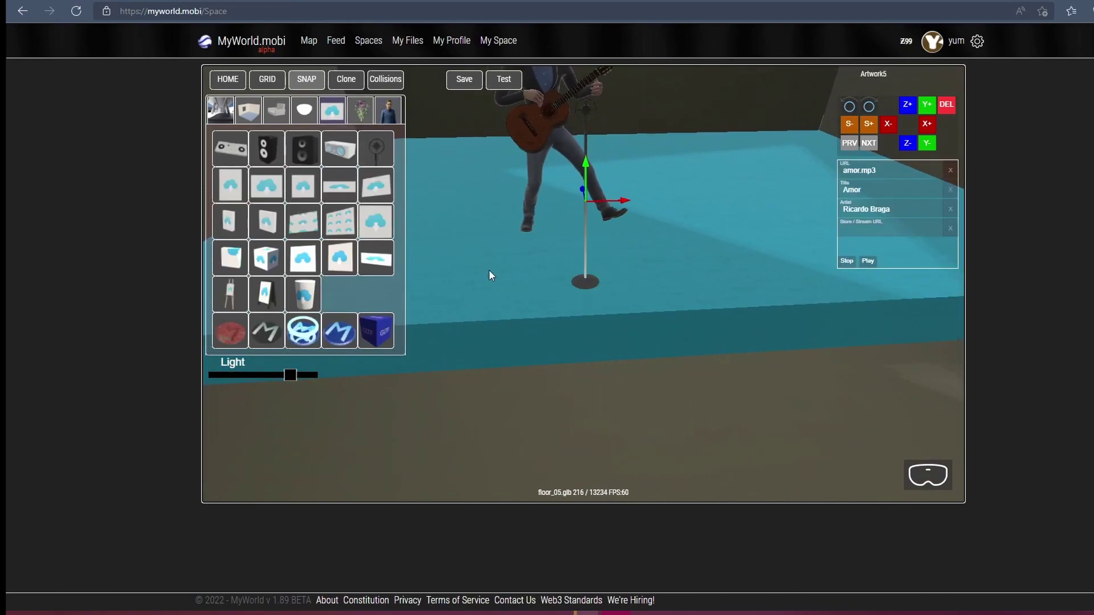
drag(504, 282, 490, 268)
- Clear the microphone's song URL, title and artist, and save the space
click(950, 170)
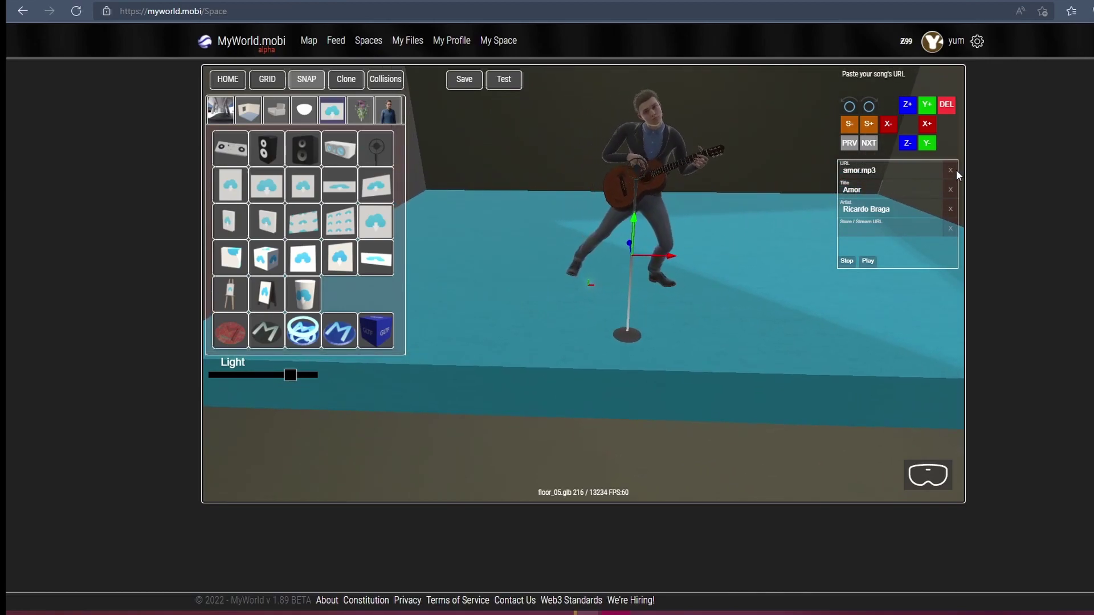
click(950, 190)
click(950, 209)
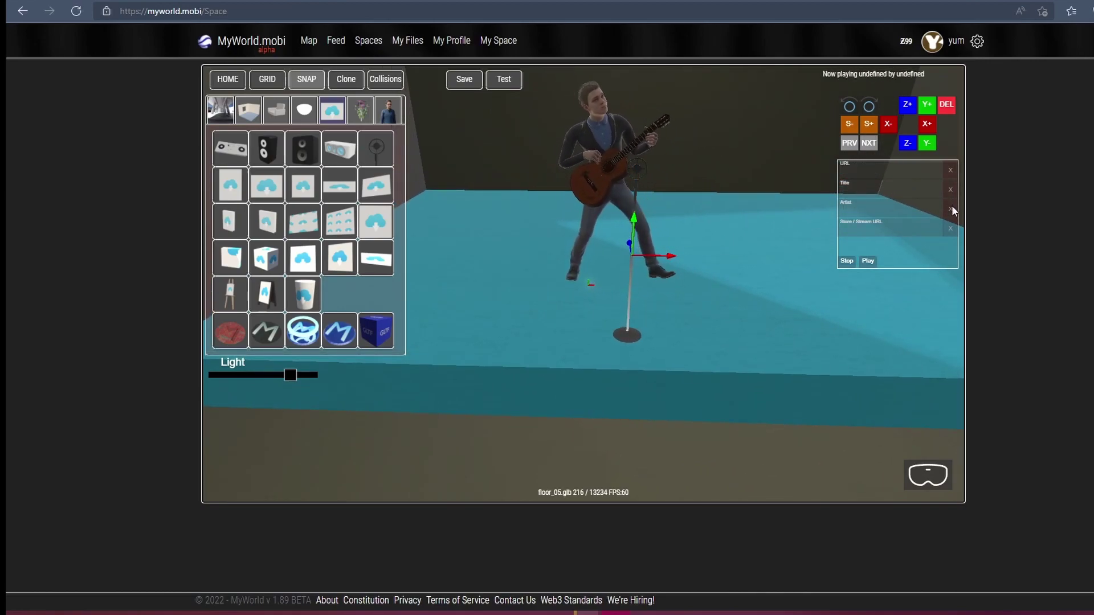
click(458, 80)
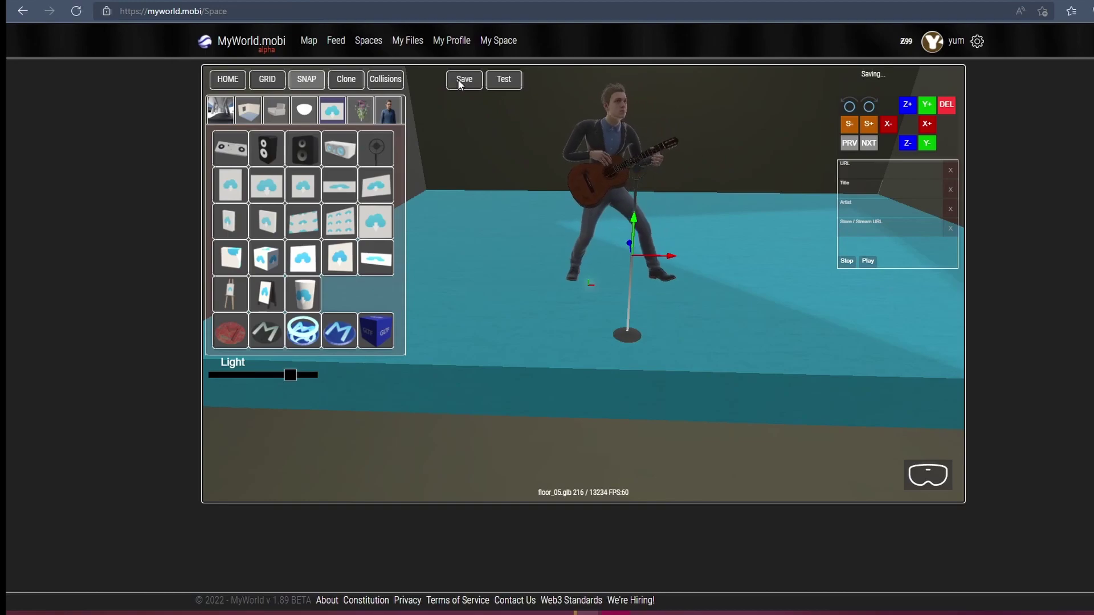
- Place a glass-topped table_04 on the floor in the window corner and put a copy of it further along the window
drag(513, 166, 607, 184)
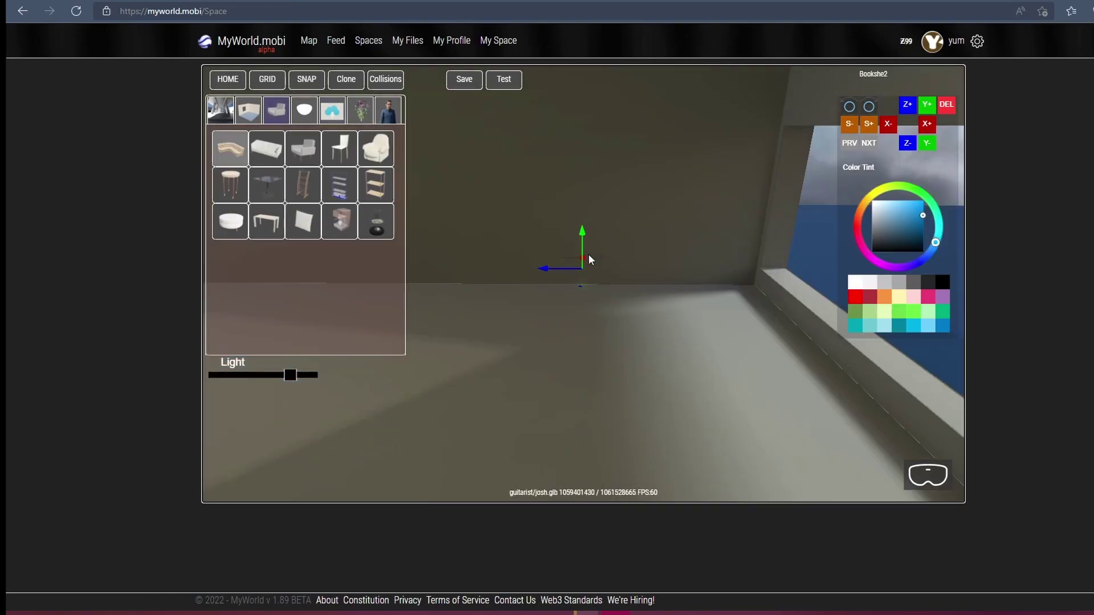
drag(581, 261, 579, 302)
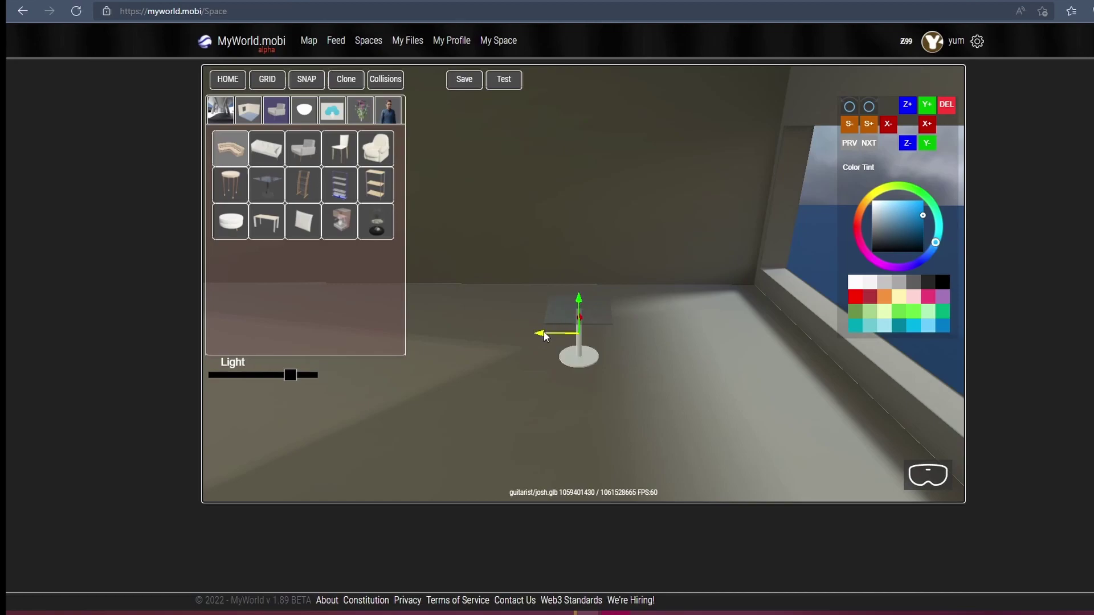
drag(544, 336, 656, 308)
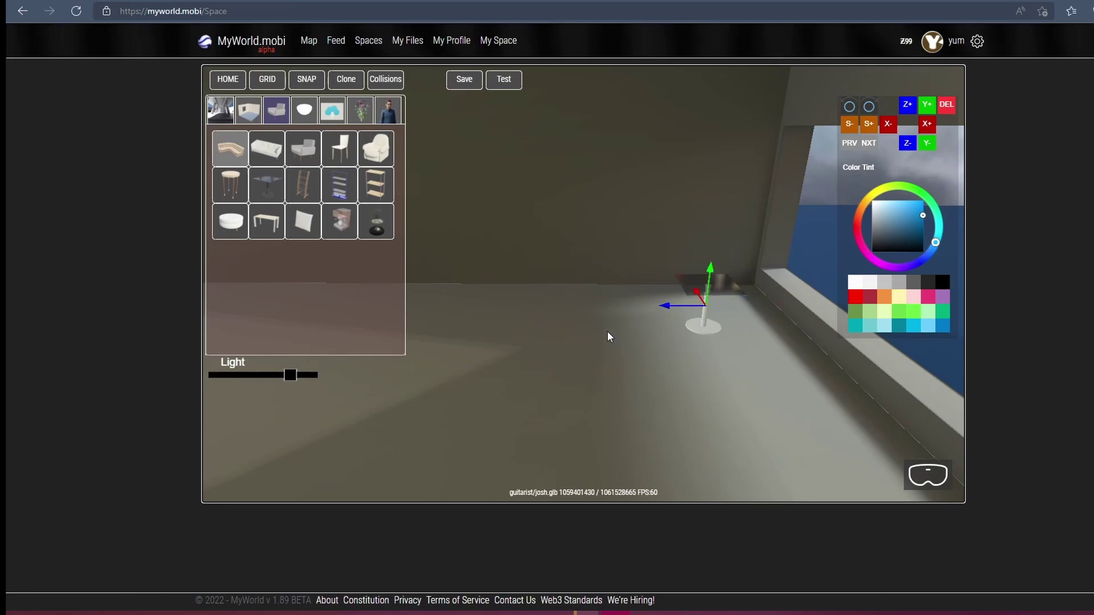
drag(607, 336, 722, 317)
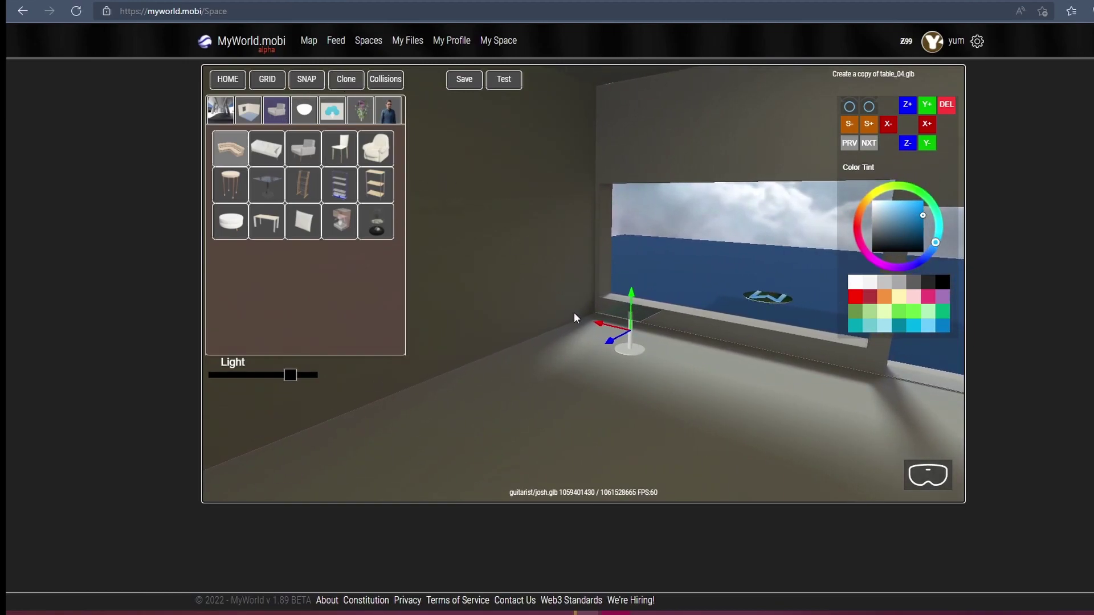
drag(598, 326, 720, 374)
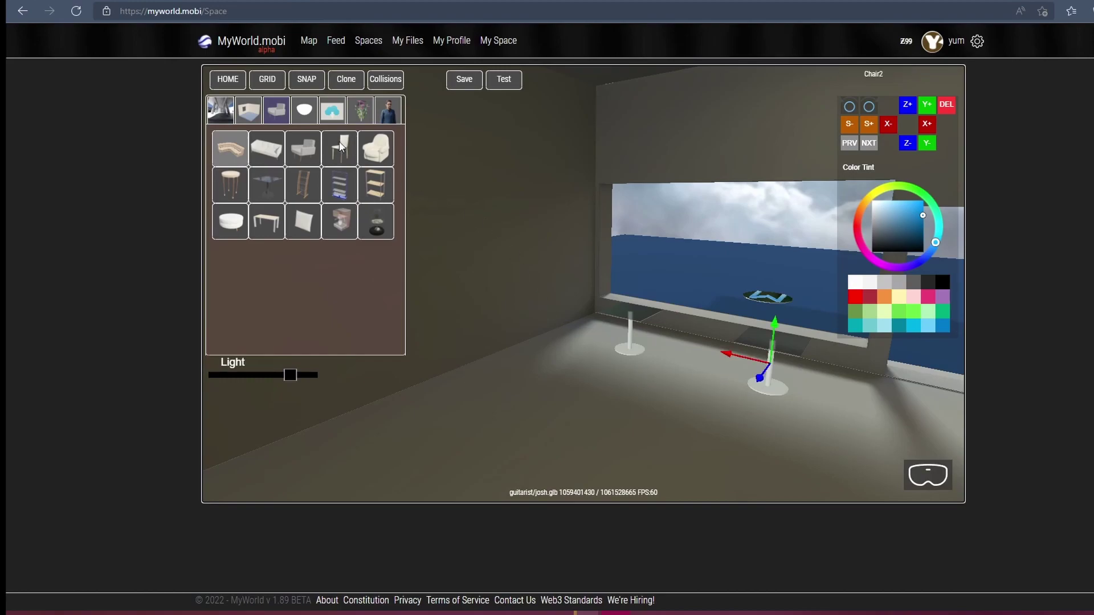
- Add a chair_02, set it on the floor beside the second window table and tint it orange
drag(589, 356, 532, 392)
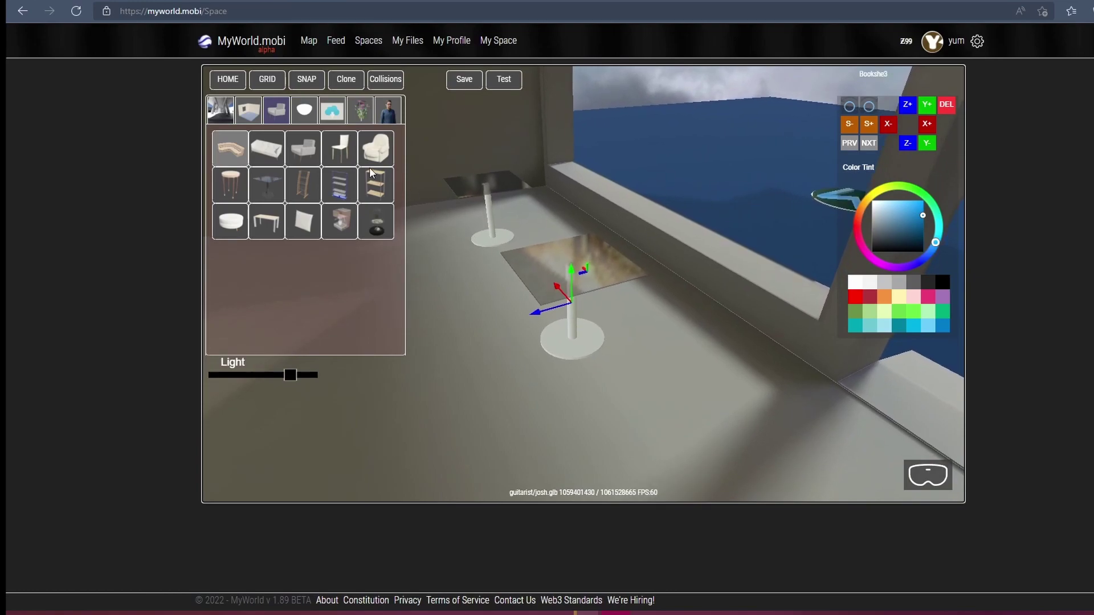
click(339, 149)
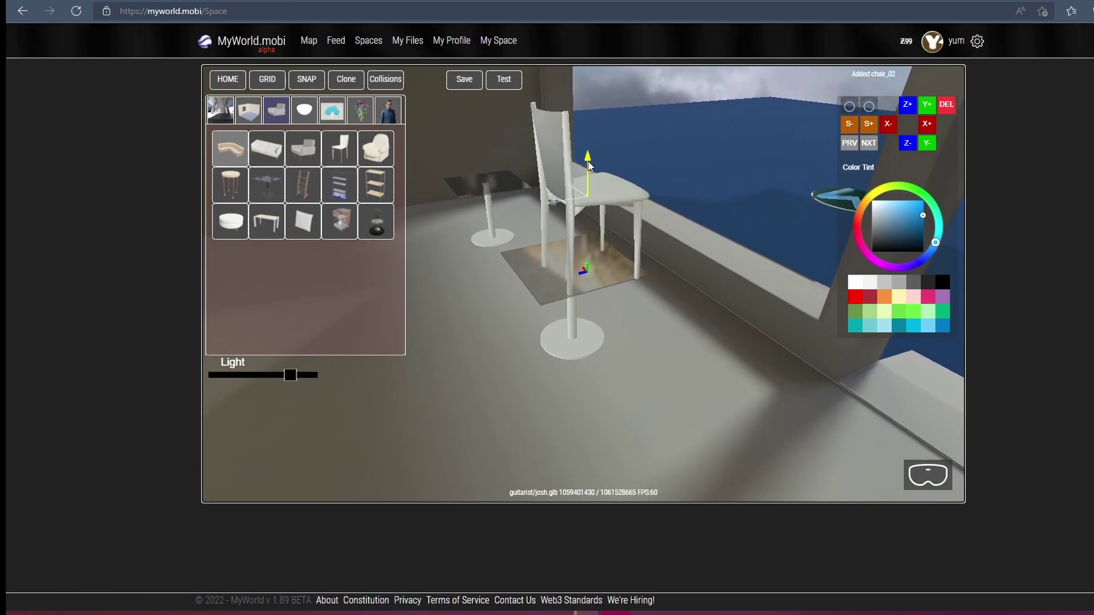
drag(589, 166, 440, 321)
drag(541, 371, 562, 389)
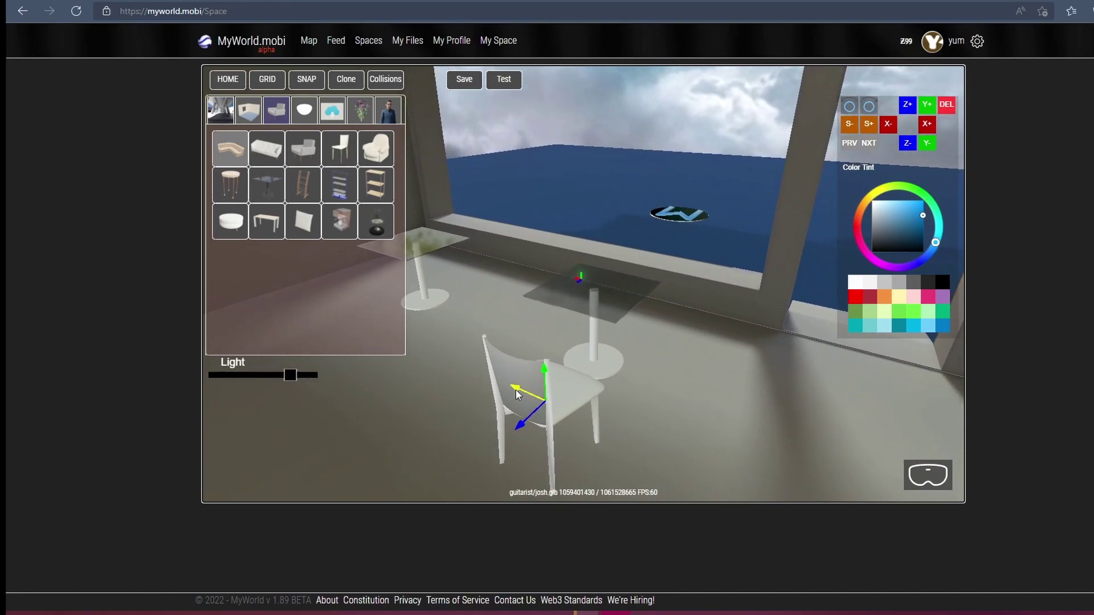
click(885, 296)
- Clone the orange chair several times and arrange the copies around the window tables, rotating one to a different side of its table
drag(843, 326, 375, 104)
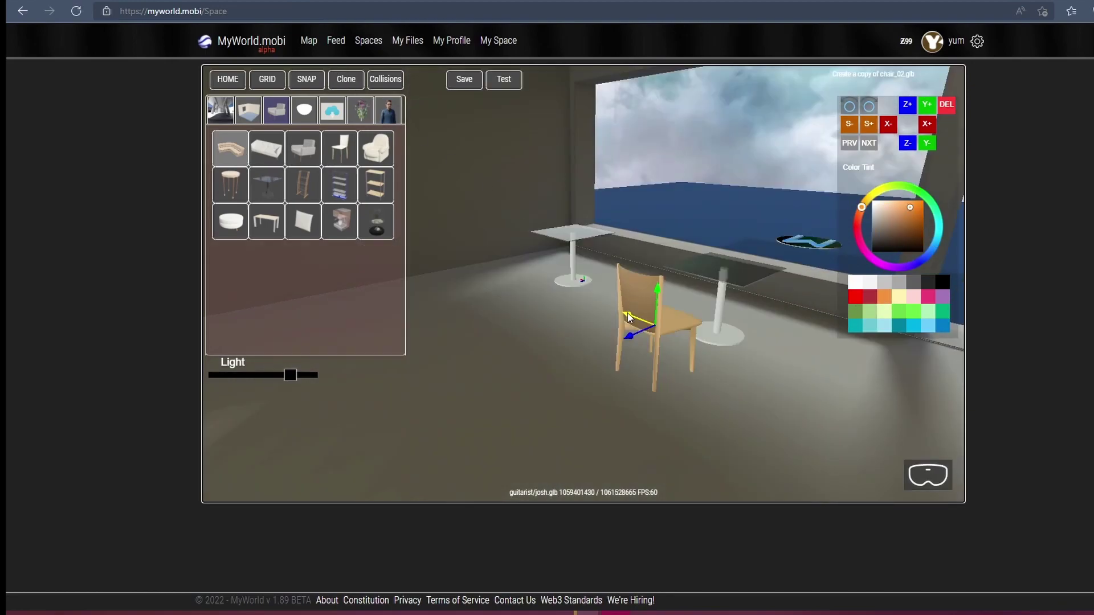
drag(629, 318, 507, 292)
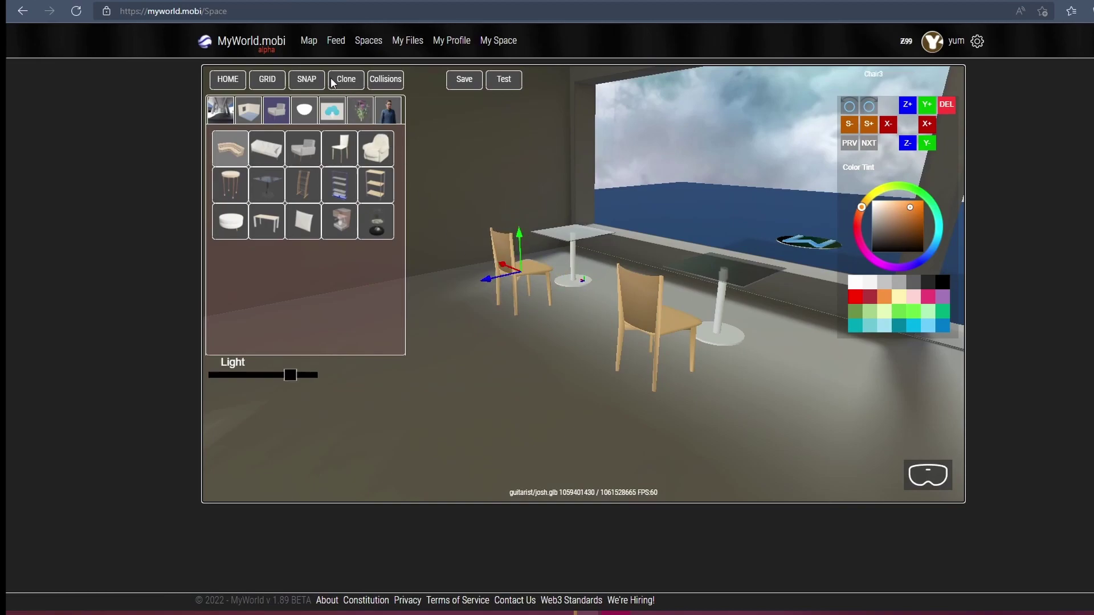
drag(495, 279, 533, 251)
key(r)
click(591, 258)
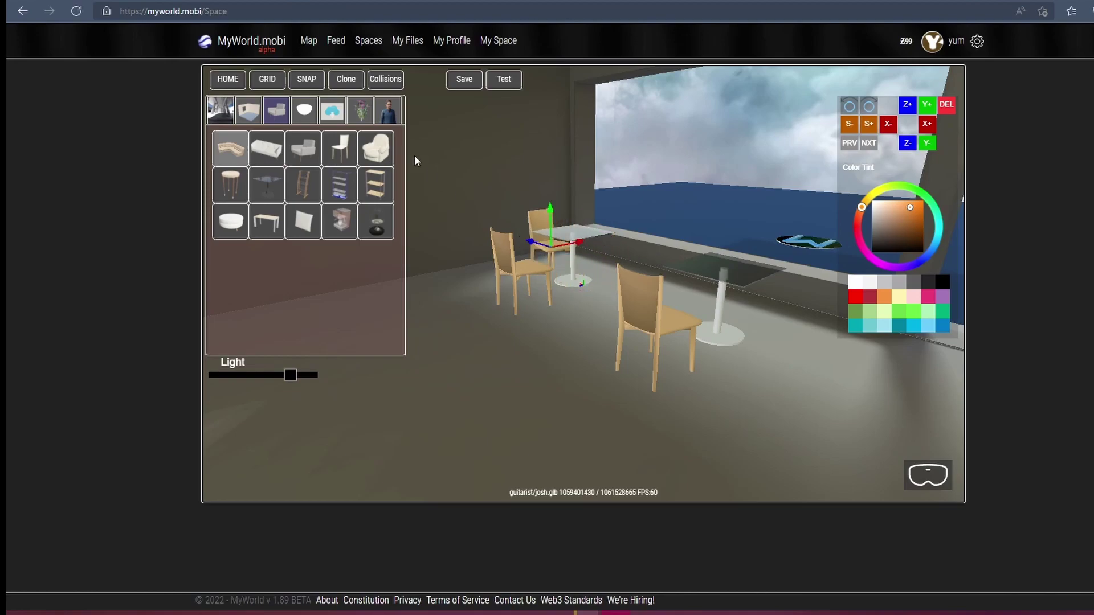
click(345, 80)
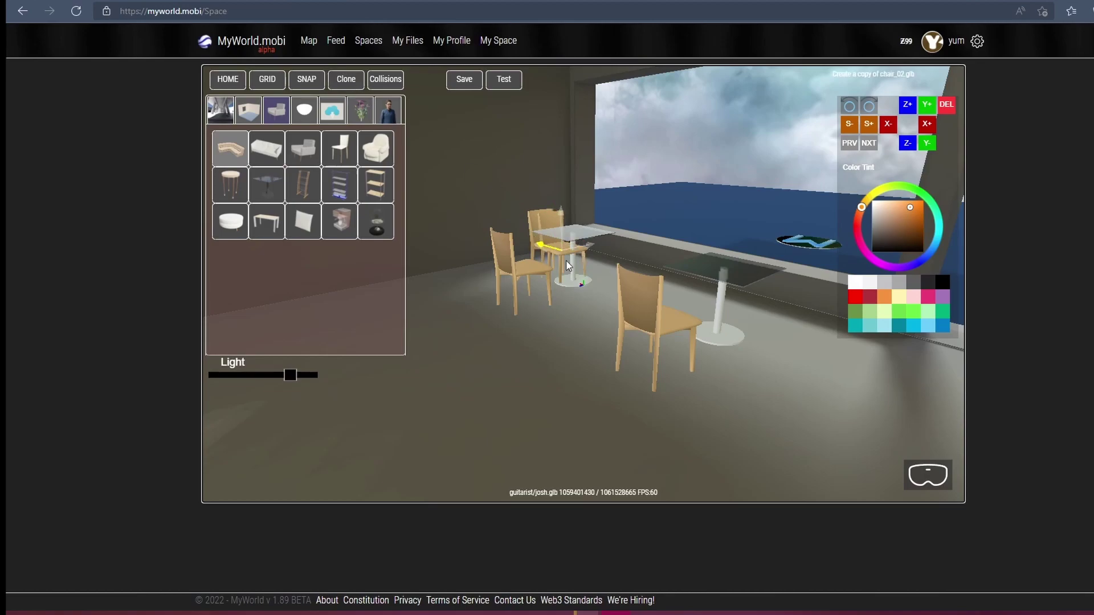
drag(565, 261, 637, 302)
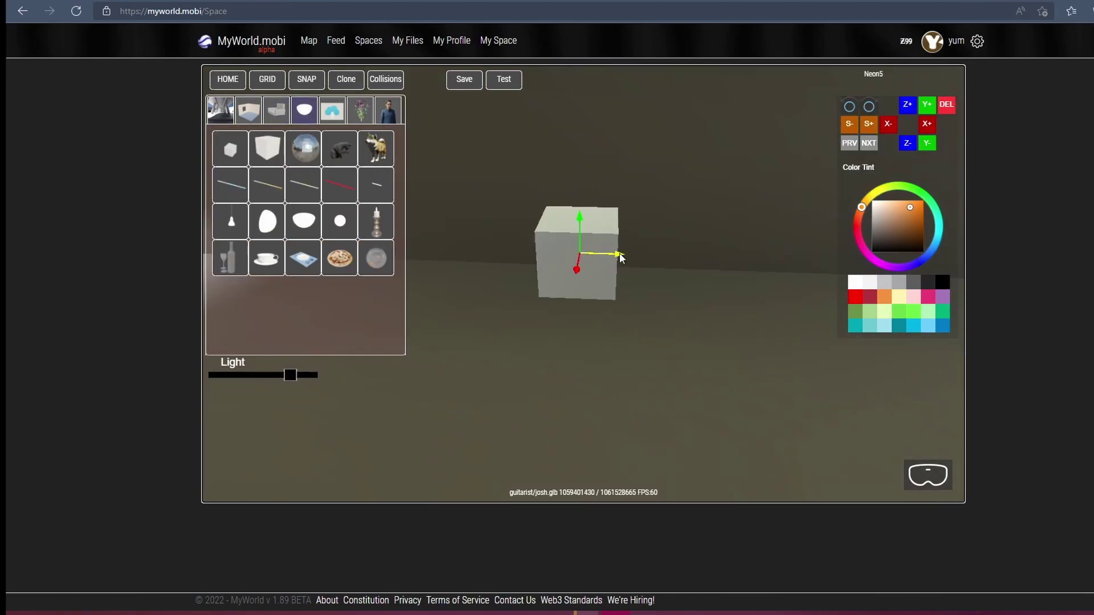
- Stretch a white cube lengthwise into a long counter along the side wall
drag(621, 257, 1059, 252)
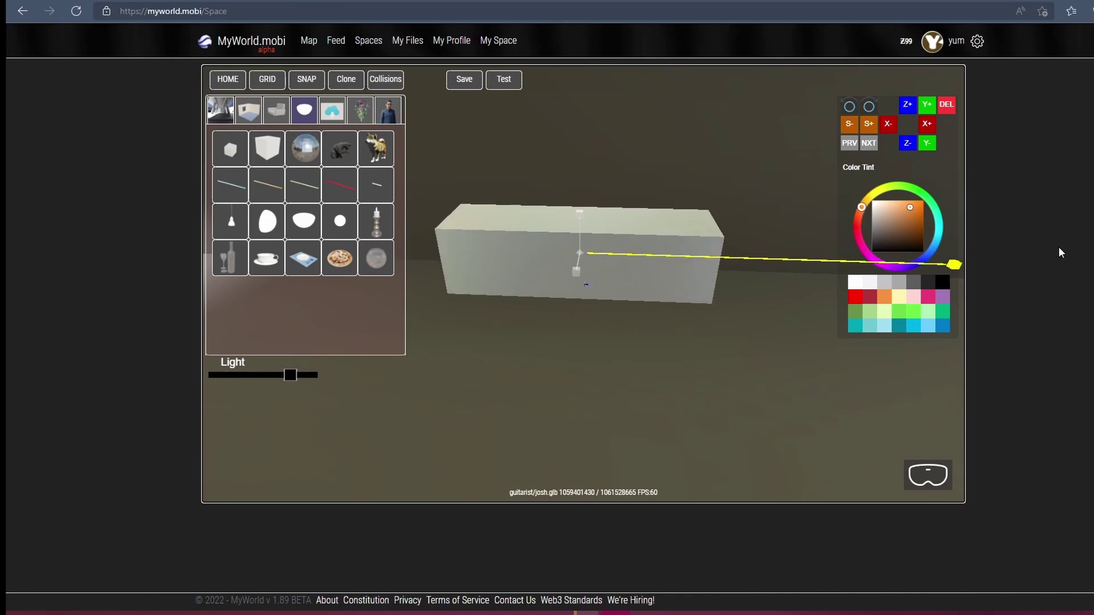
drag(715, 302, 606, 313)
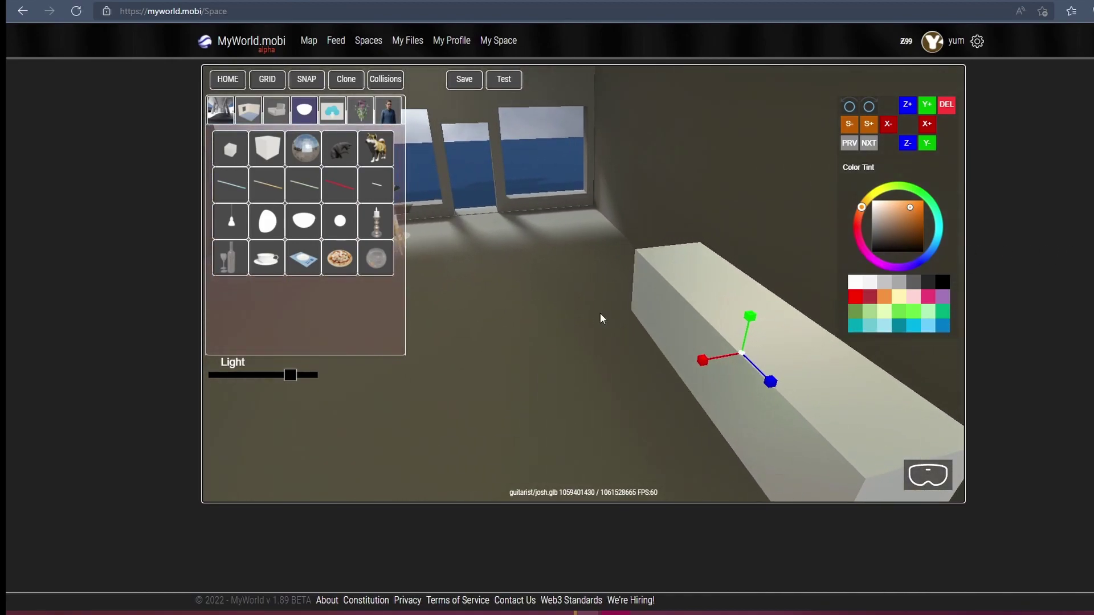
drag(705, 361, 631, 383)
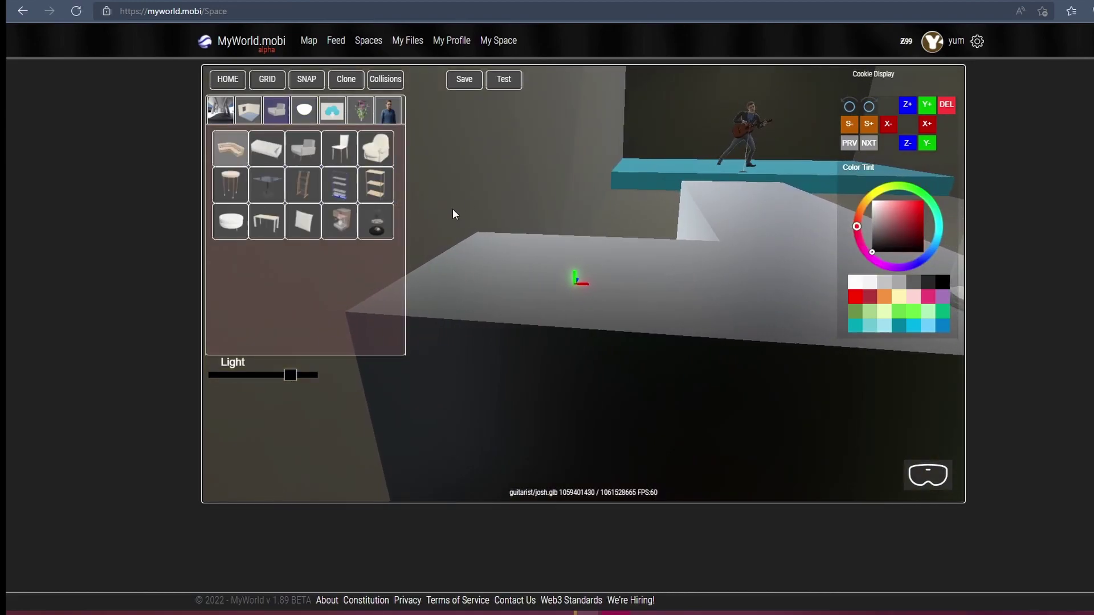
- Add a coffee machine on top of the counter and turn it to a Y rotation of -180
click(848, 107)
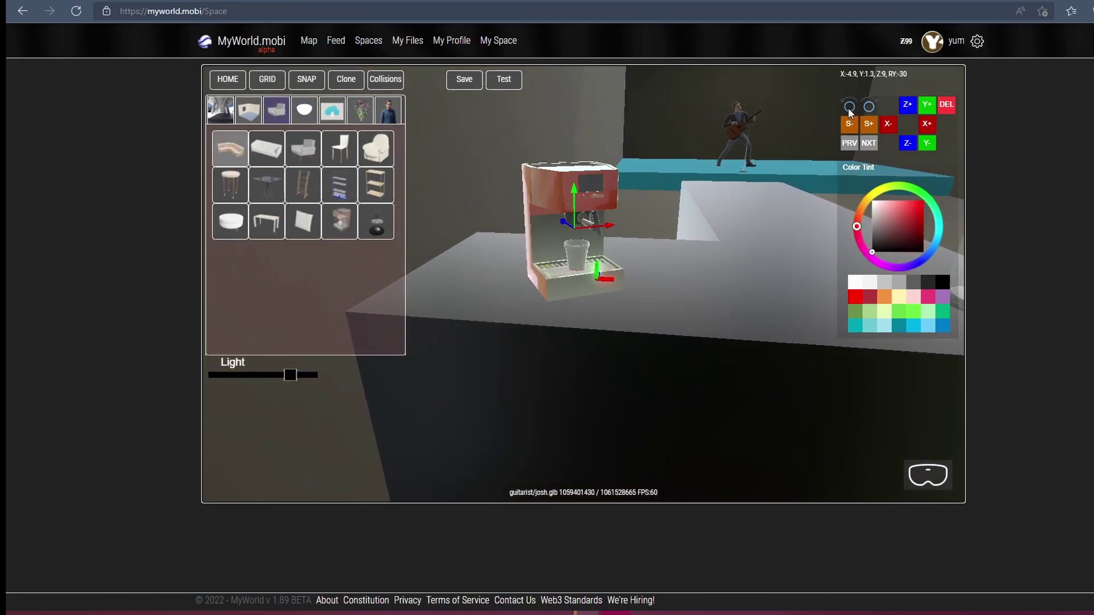
click(848, 106)
click(848, 106)
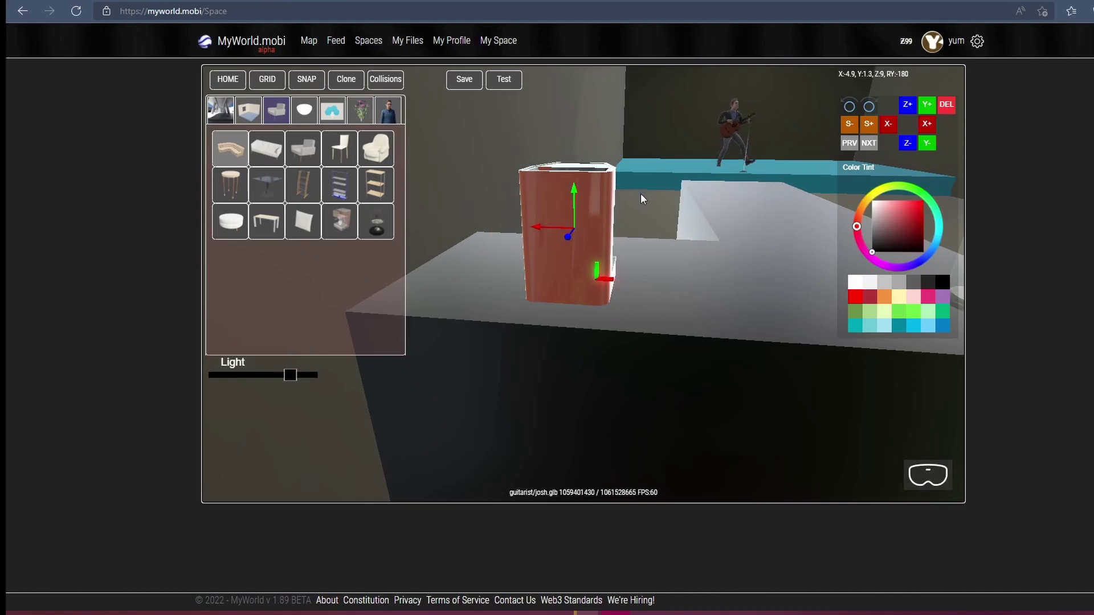
- Place the female character in the orange top on the floor behind the counter
drag(641, 193, 443, 211)
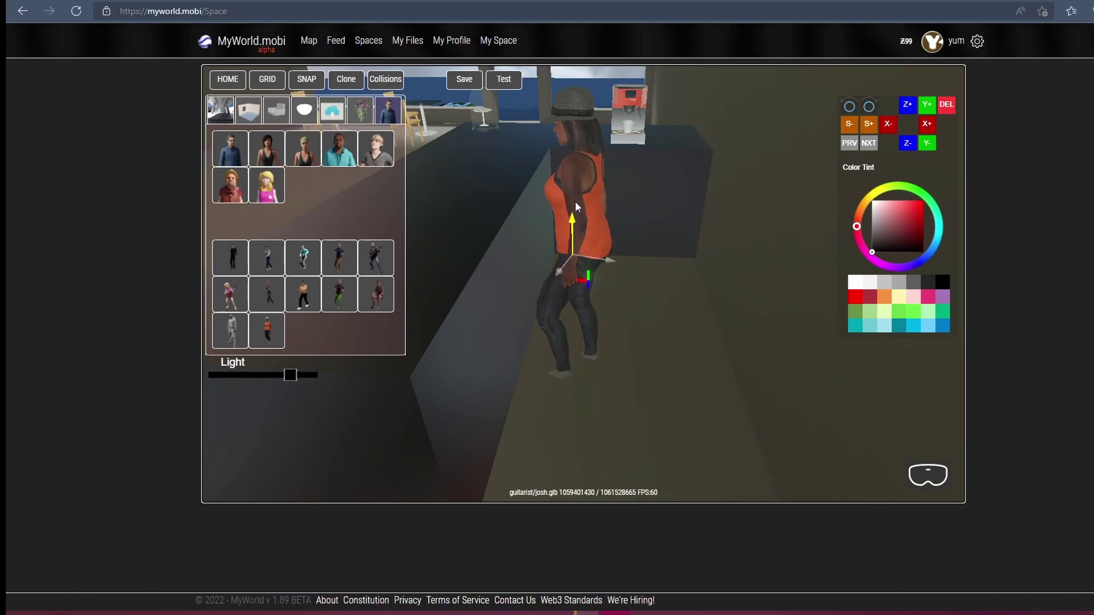
drag(545, 206, 698, 205)
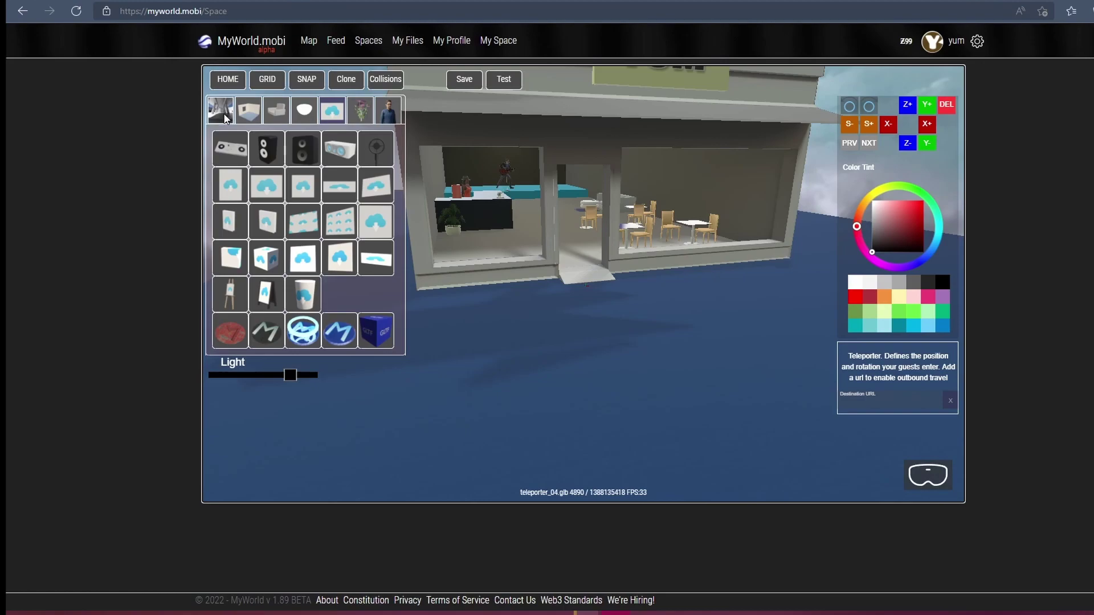
- Add a dark road piece along the storefront and lower it to just below the entrance ramp
click(225, 117)
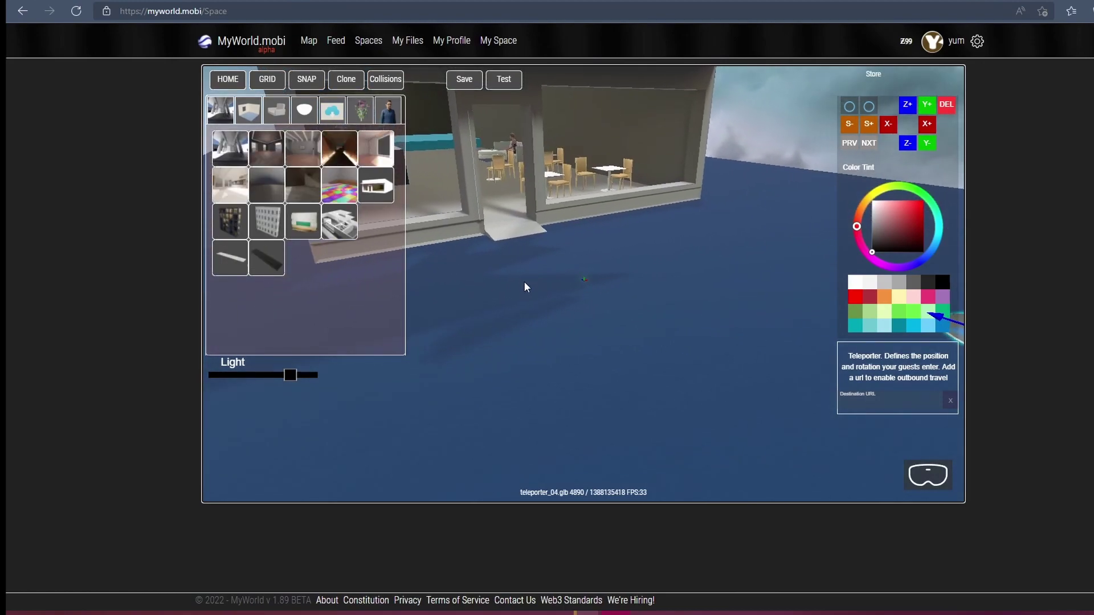
click(231, 262)
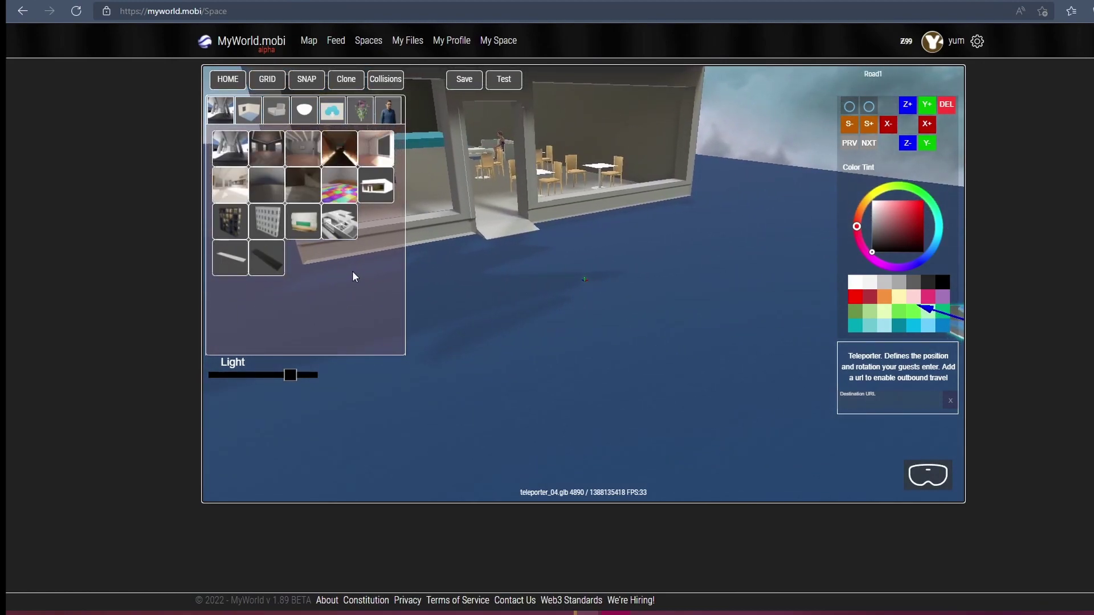
drag(558, 272, 511, 257)
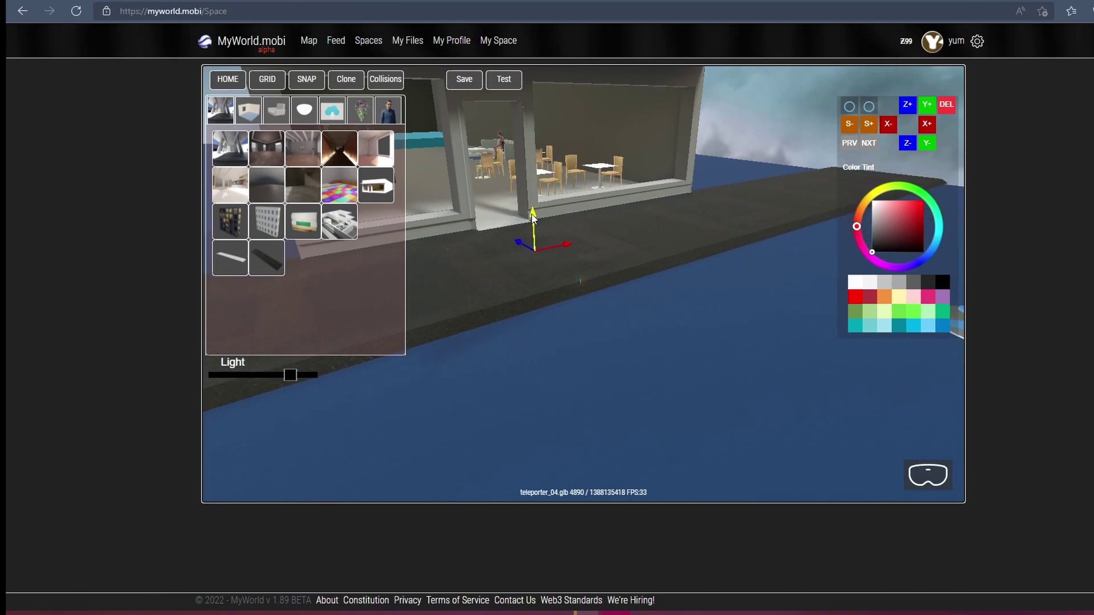
drag(533, 217, 535, 227)
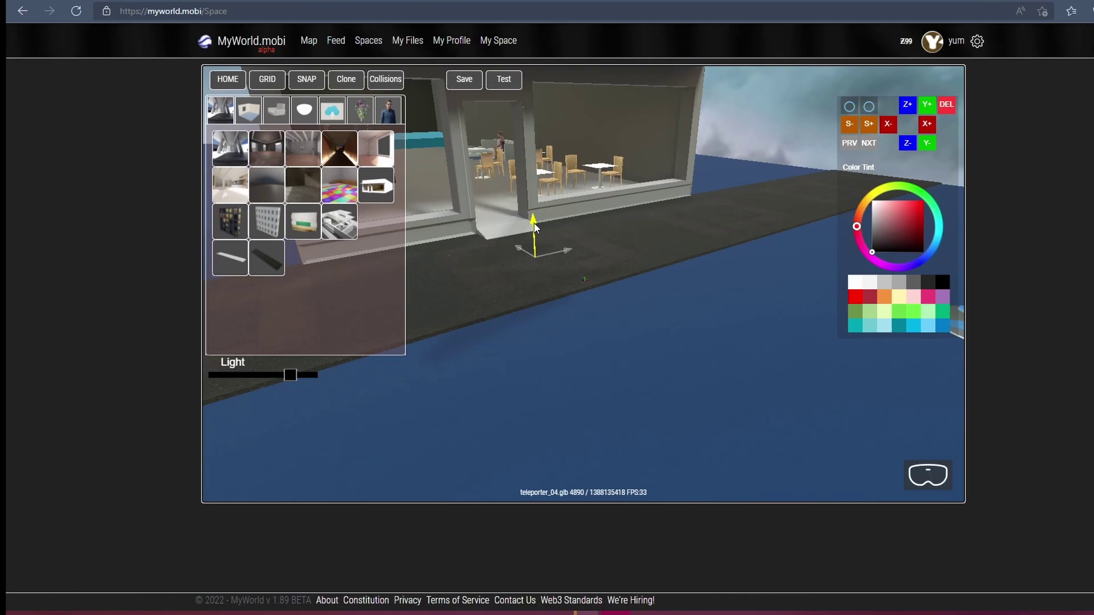
- Add a road piece with yellow lines and move it alongside the dark pavement, on the side away from the shop
drag(513, 284, 583, 293)
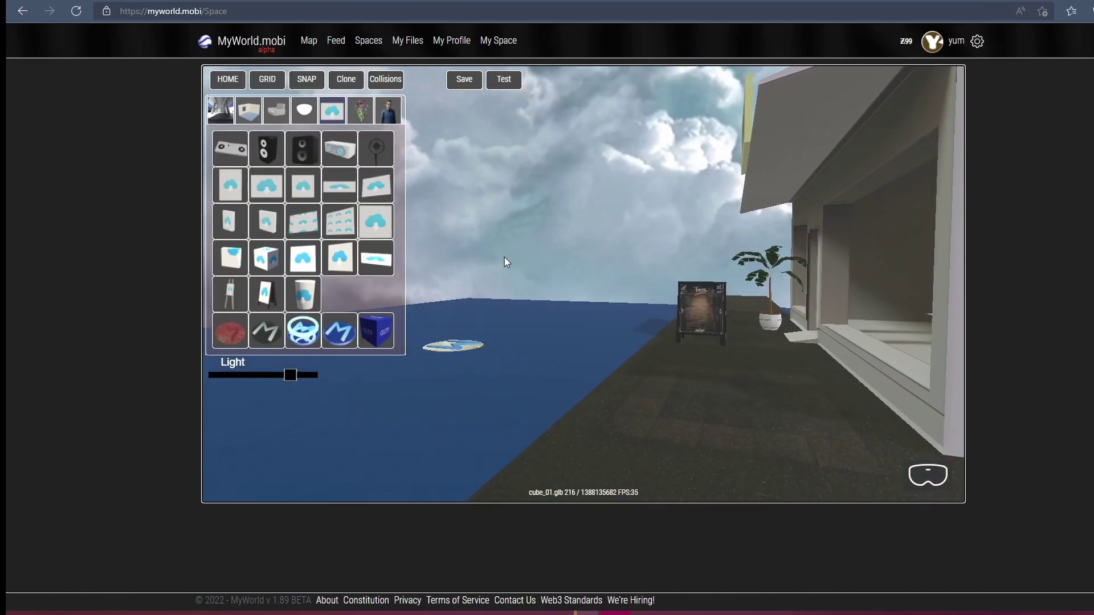
drag(504, 258, 576, 303)
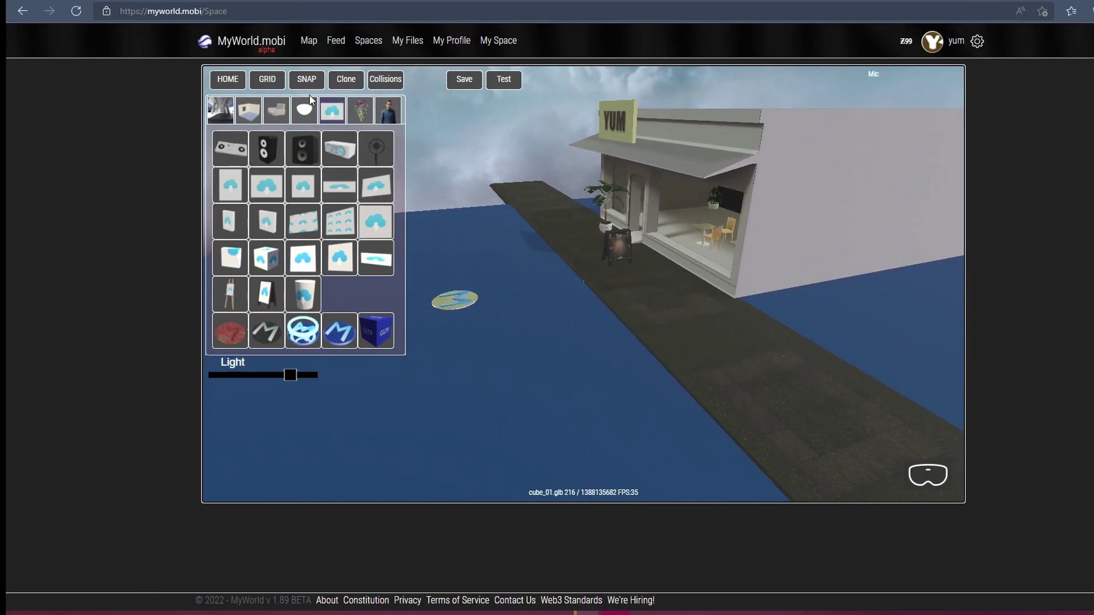
click(223, 122)
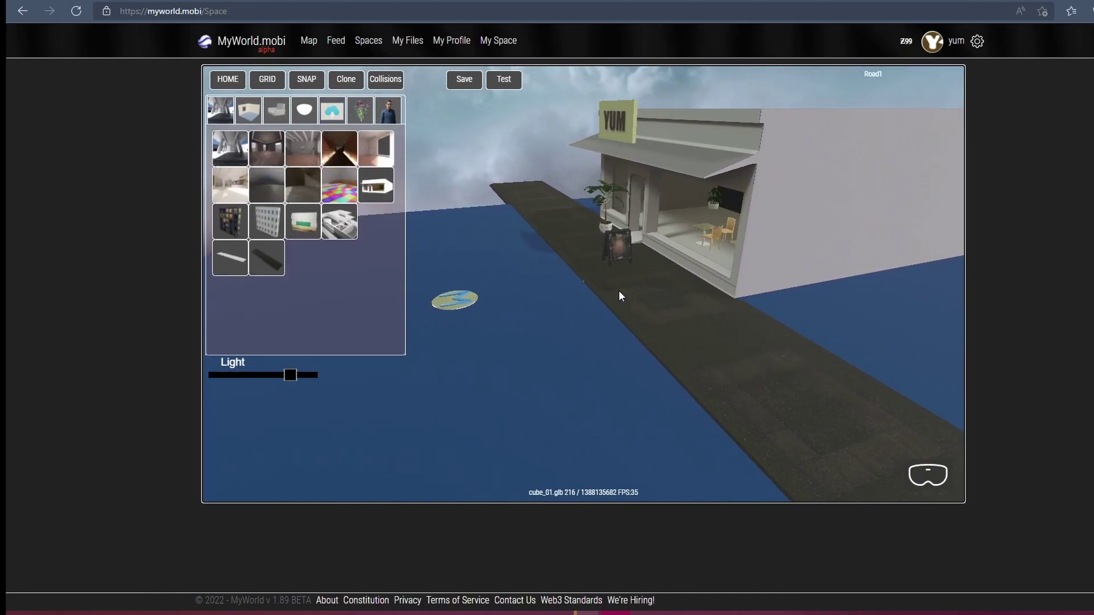
drag(618, 291, 618, 299)
scroll(618, 299, up, 2)
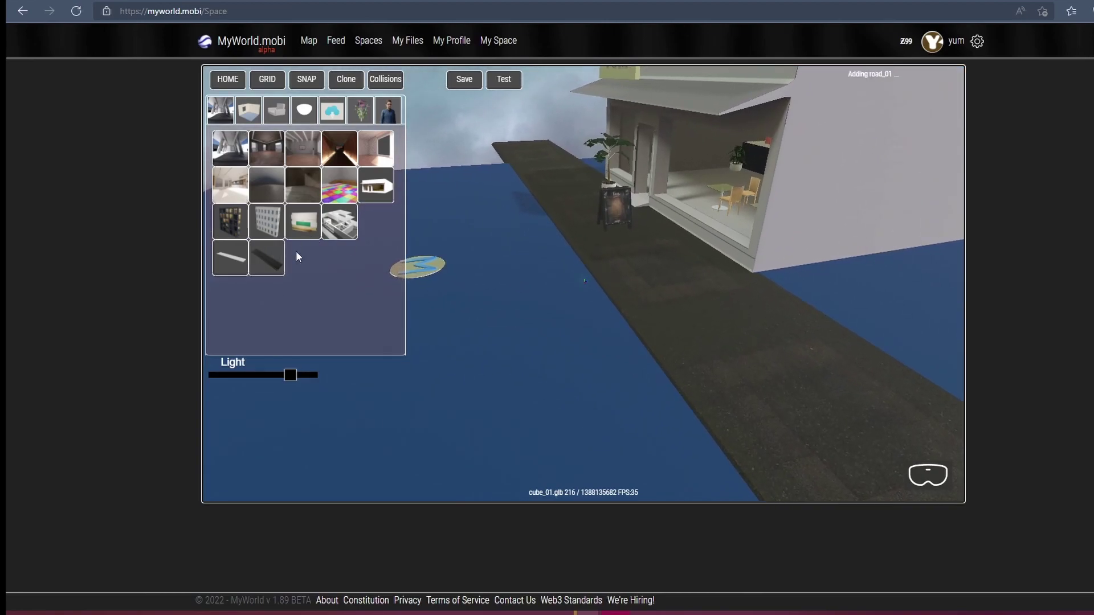
click(554, 255)
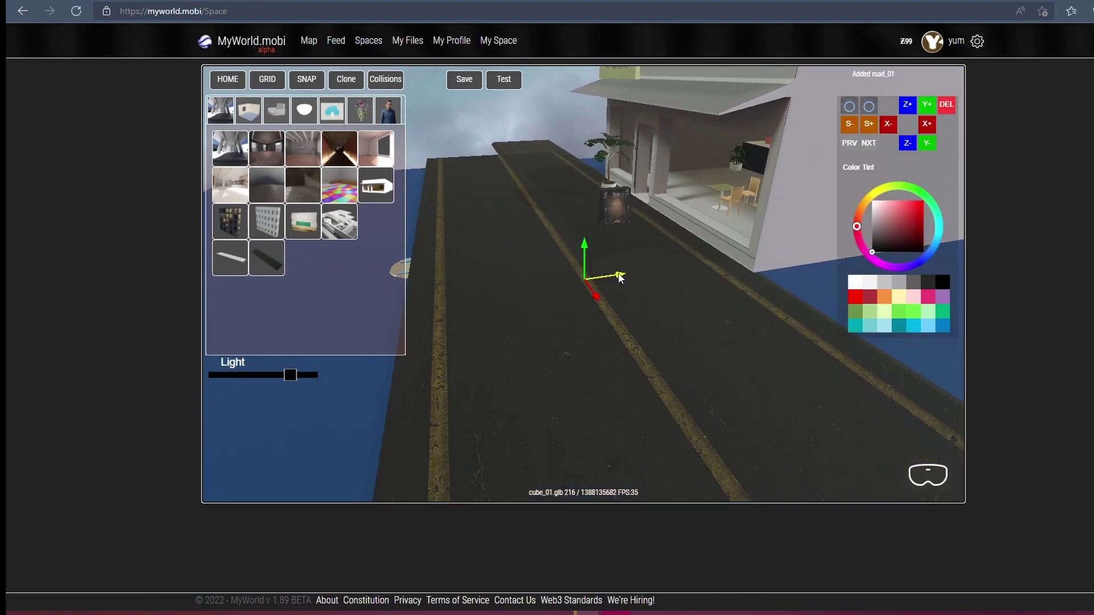
drag(618, 267, 459, 298)
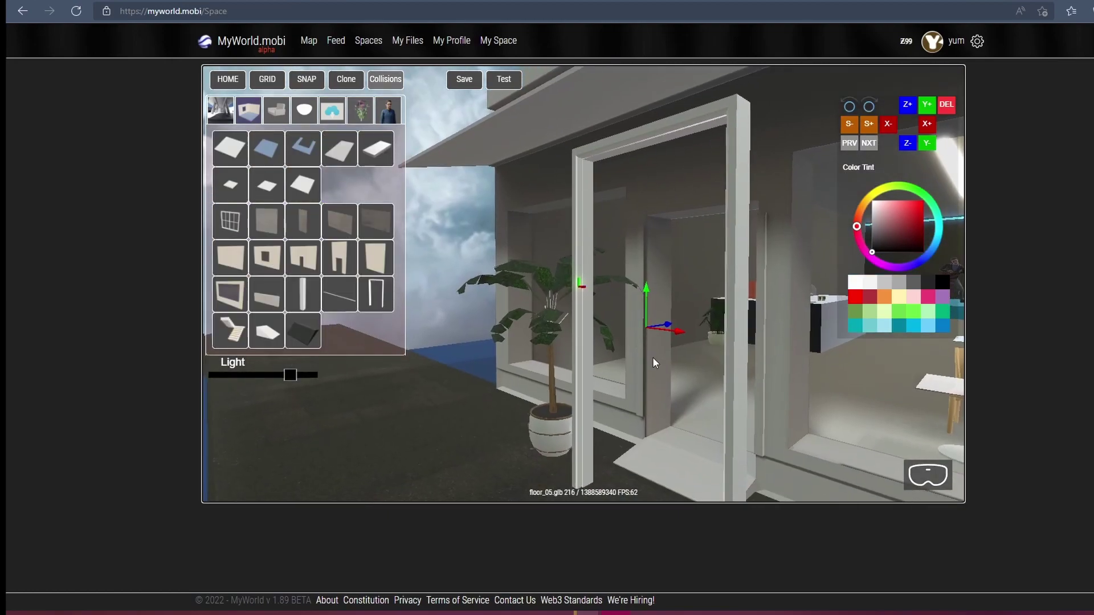
- Move the door frame sideways and vertically so it fits into the shop's entrance opening
drag(673, 310, 748, 298)
drag(707, 248, 698, 277)
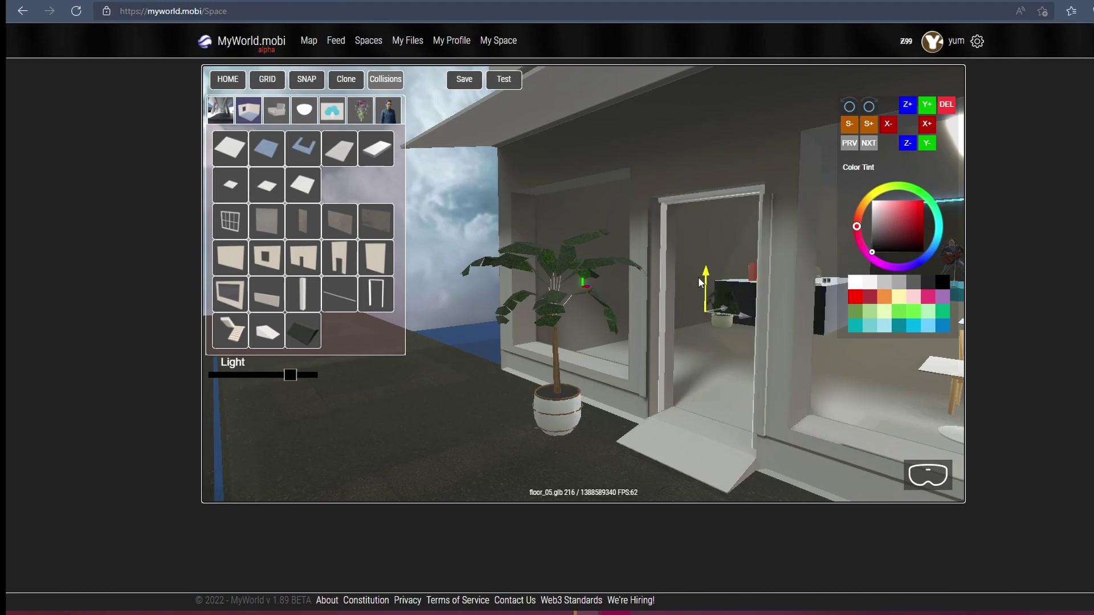
key(w)
drag(662, 317, 754, 326)
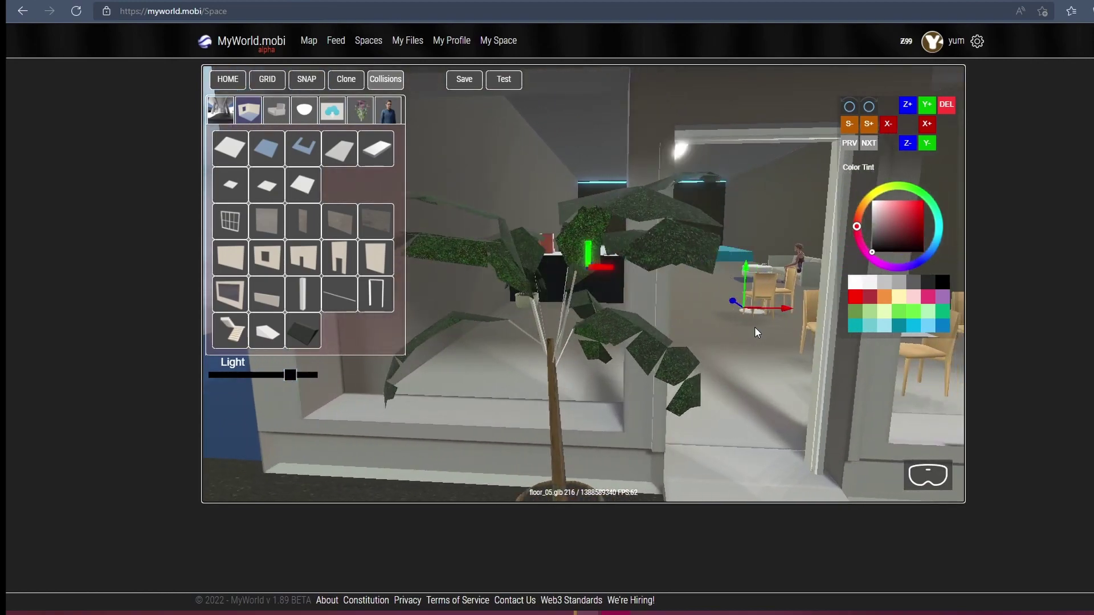
- Tint the door frame a dark golden orange
click(869, 297)
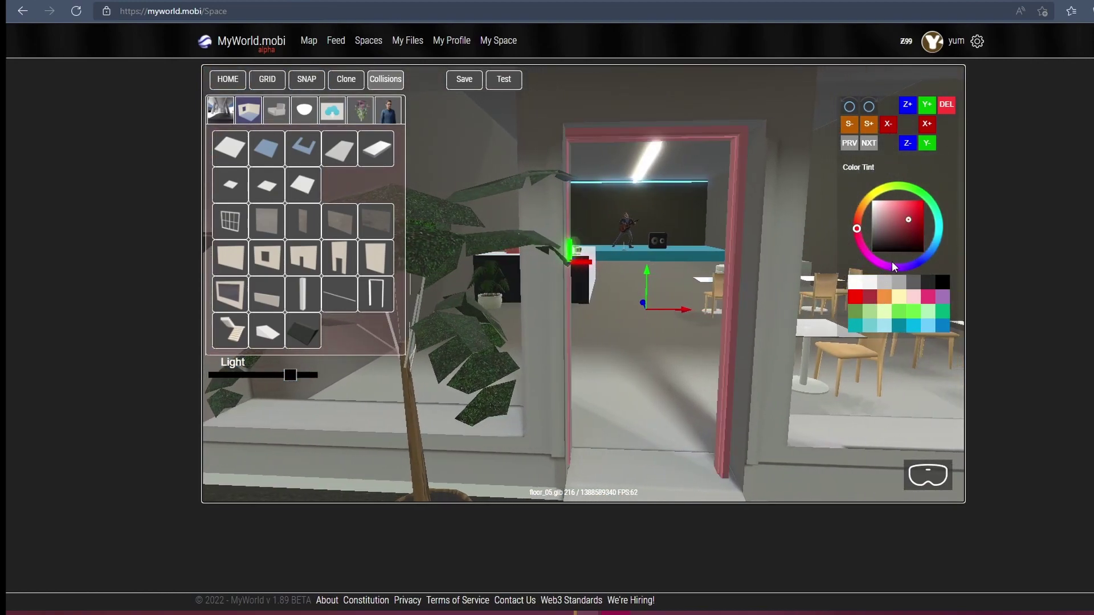
click(863, 204)
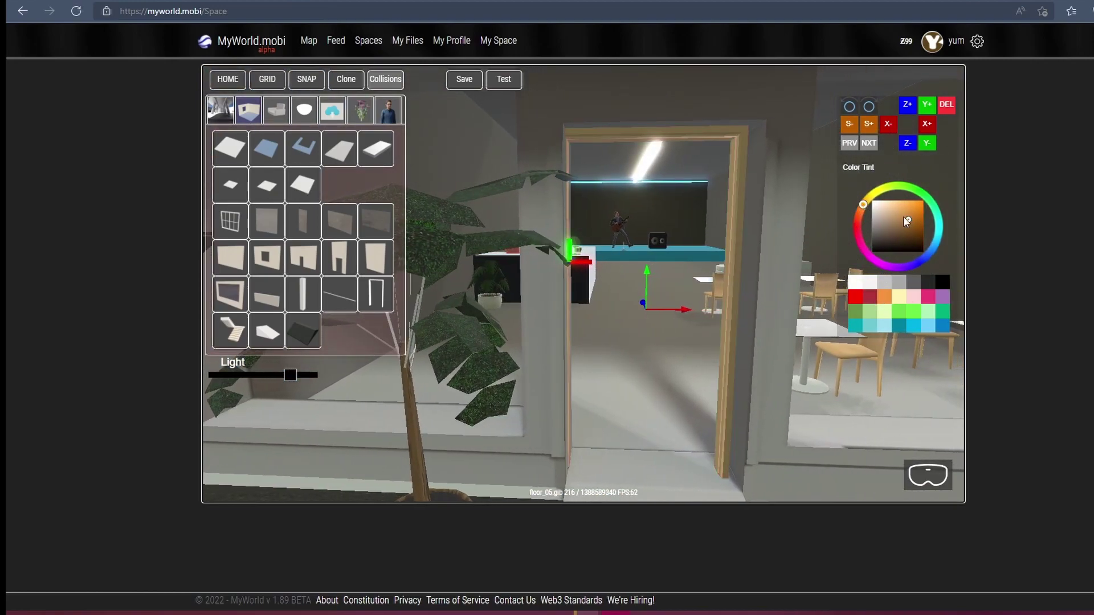
drag(908, 222, 918, 241)
drag(758, 337, 622, 403)
key(s)
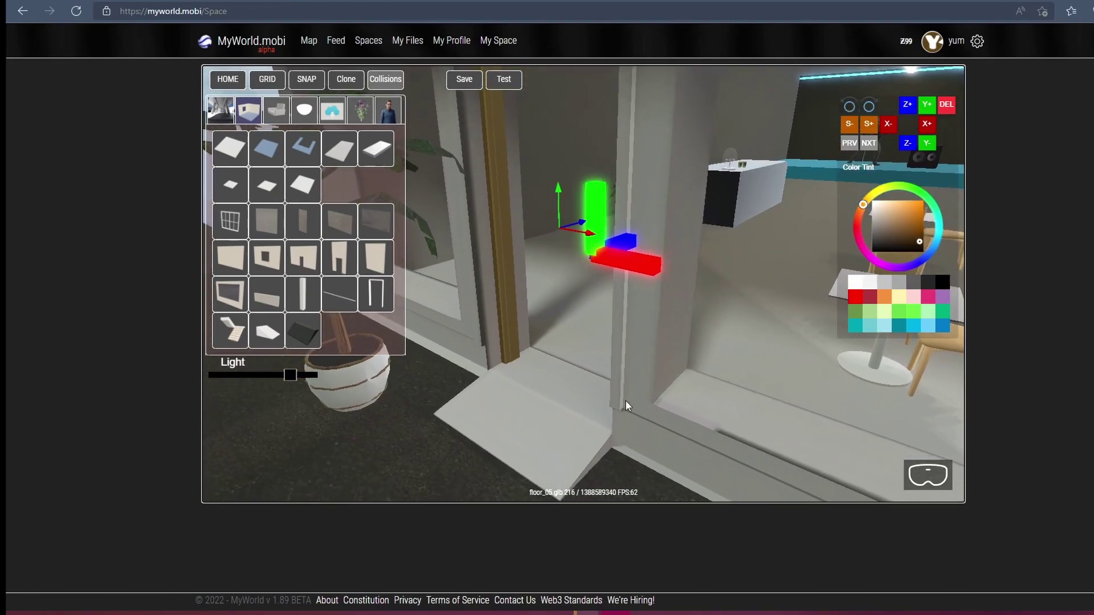
key(s)
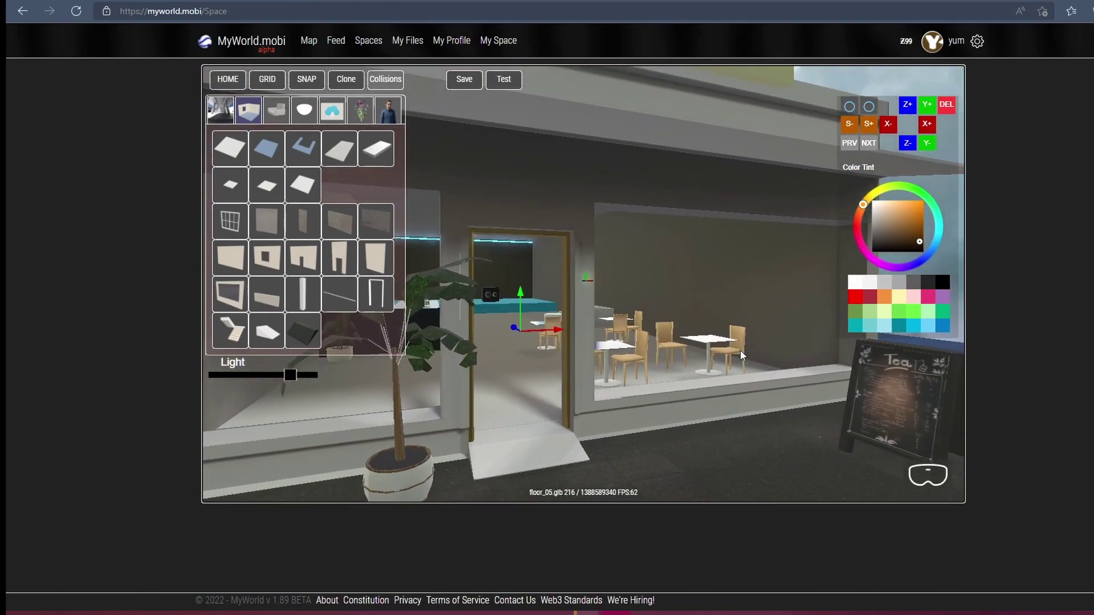
key(s)
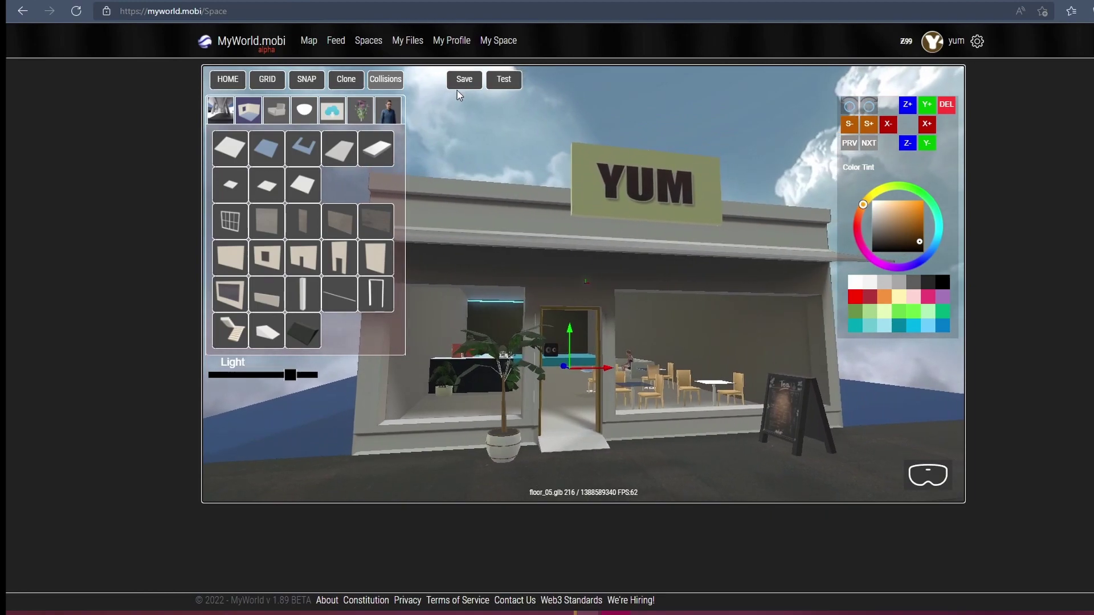
- Move the potted plant outside the shop away from the doorway toward the storefront's corner, and save the space
click(530, 164)
drag(604, 273, 608, 267)
click(536, 399)
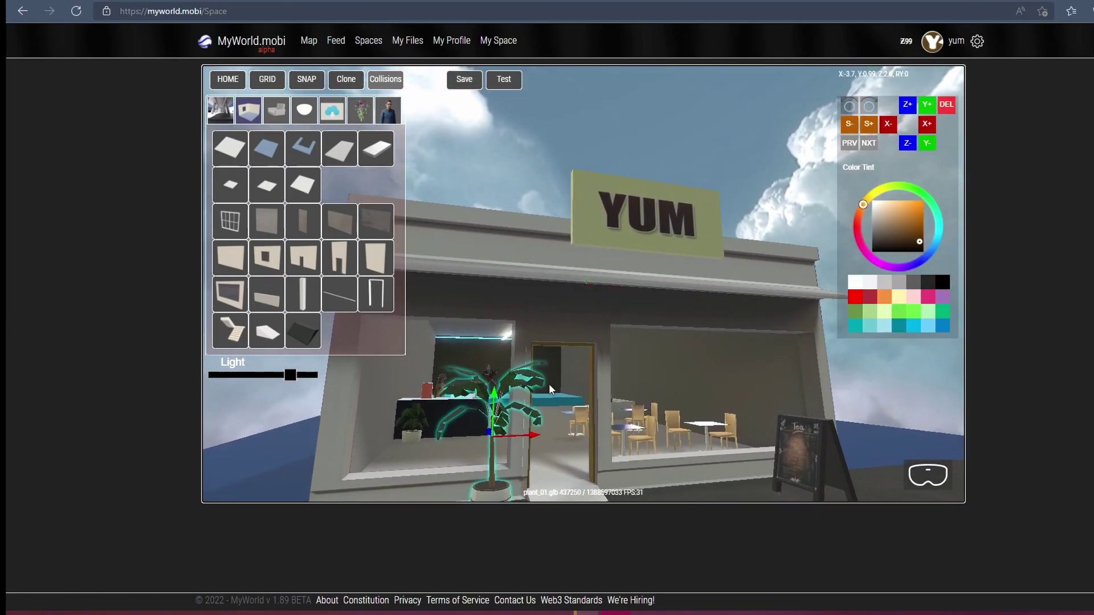
key(s)
drag(569, 354, 515, 362)
key(w)
key(d)
drag(729, 473, 655, 466)
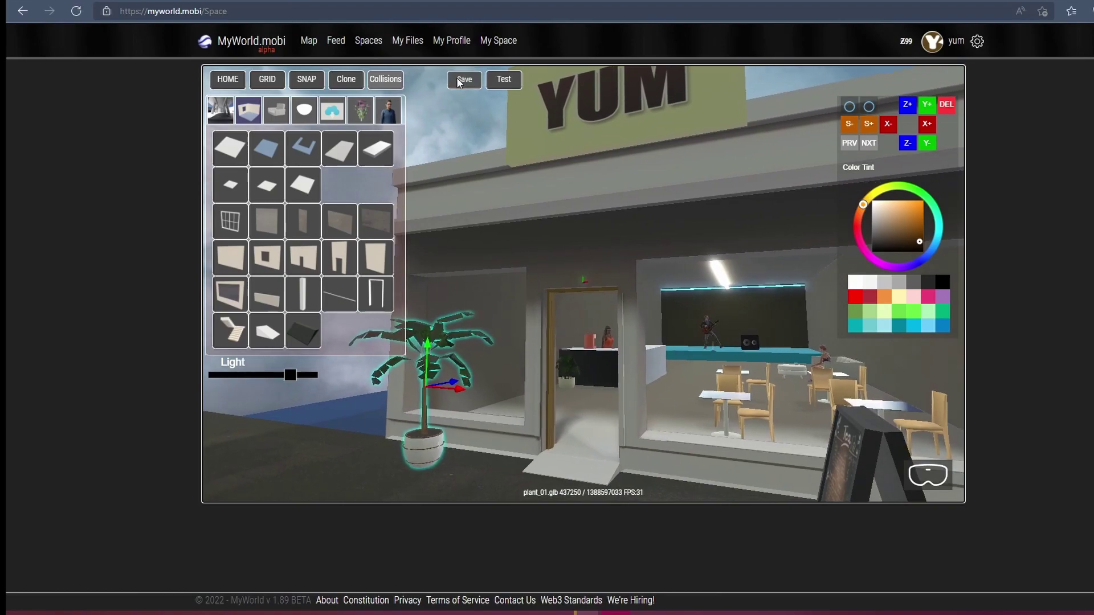
click(460, 80)
- Add a landscape artwork panel above the counter, rotate it to a Y rotation of 90 and pull it out of the wall
key(s)
drag(599, 338, 464, 329)
key(w)
key(w)
key(s)
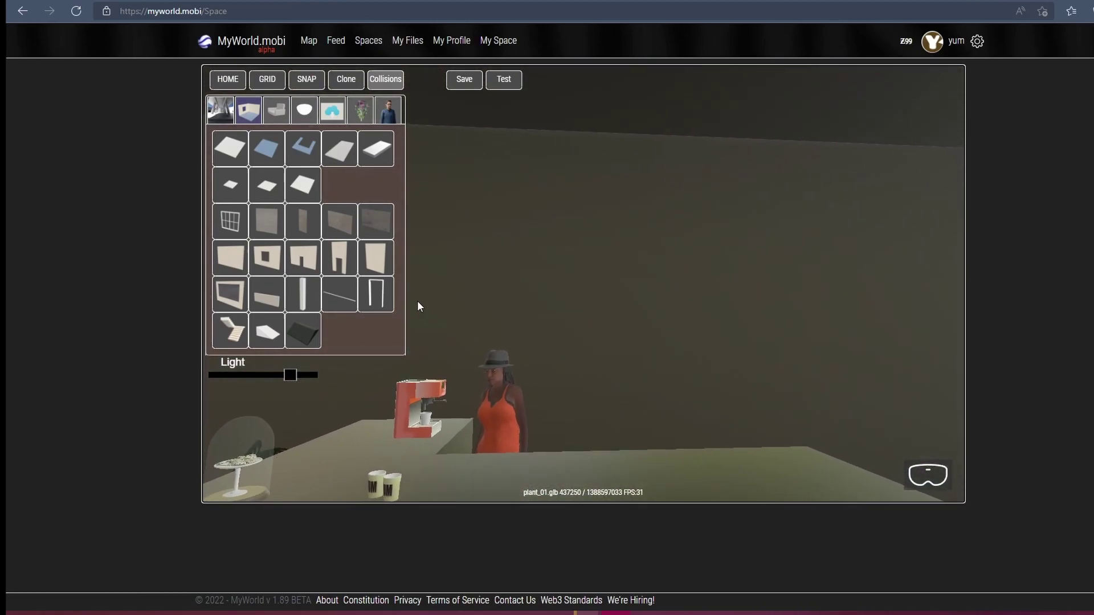
click(333, 110)
key(d)
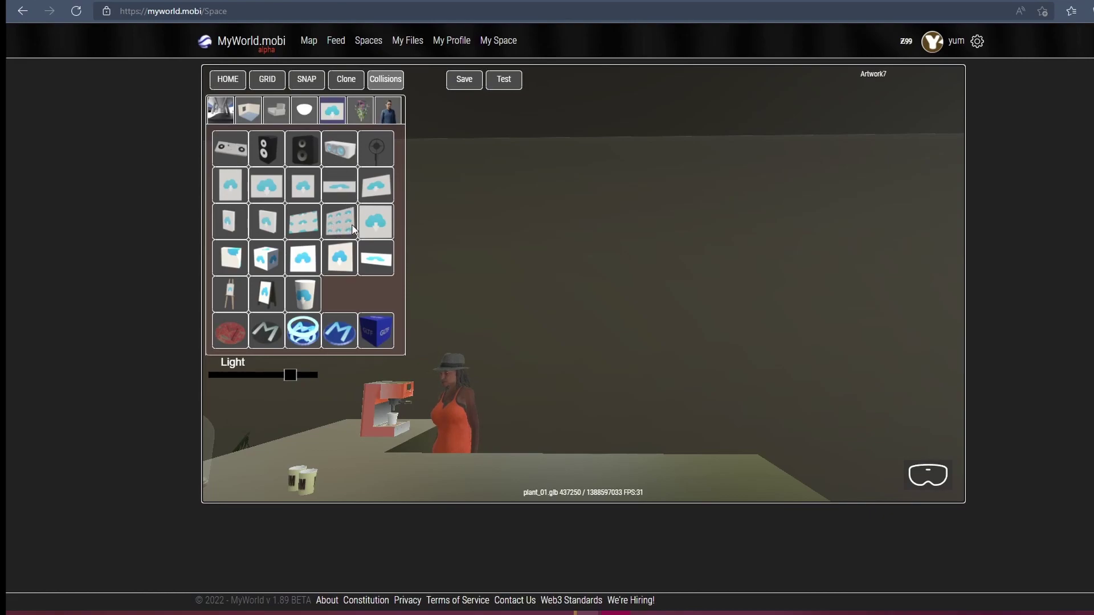
click(276, 197)
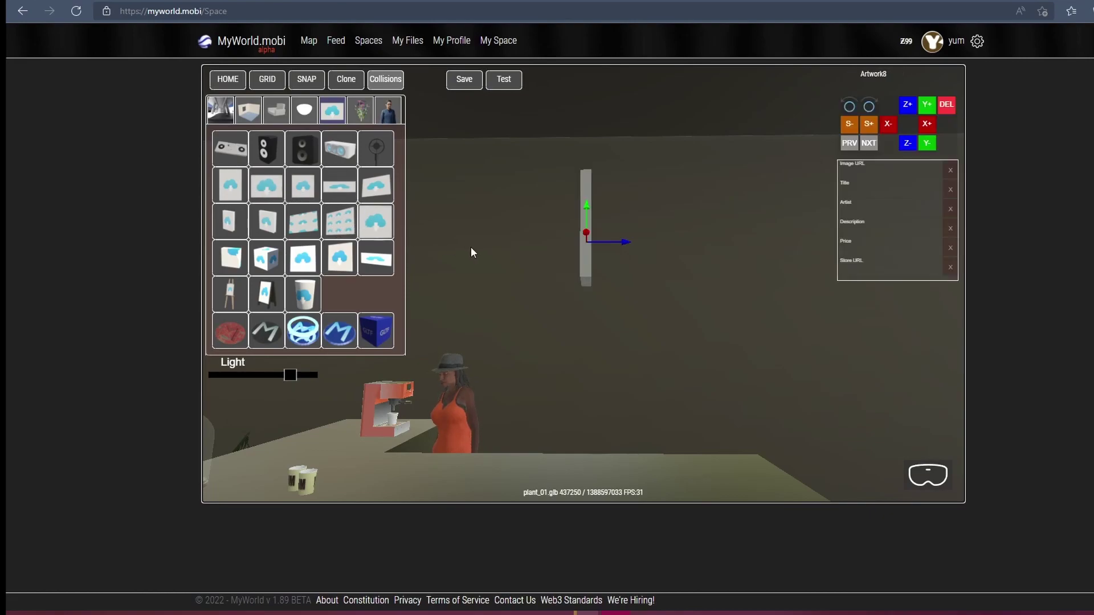
click(868, 107)
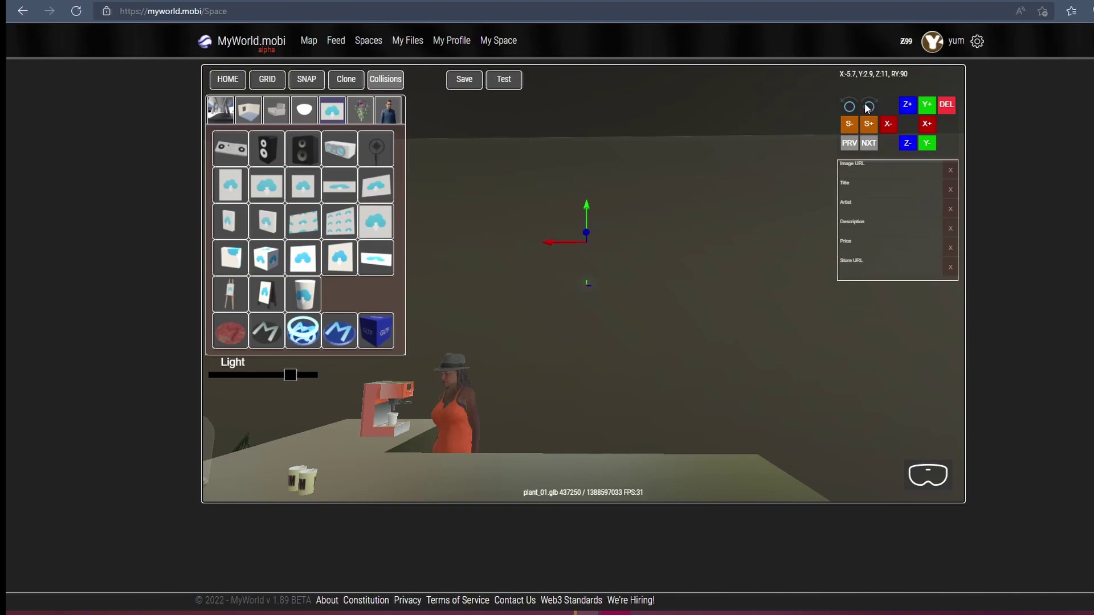
drag(586, 230, 587, 225)
- Show the coffee cup photo on the landscape artwork by entering its image URL
click(249, 1)
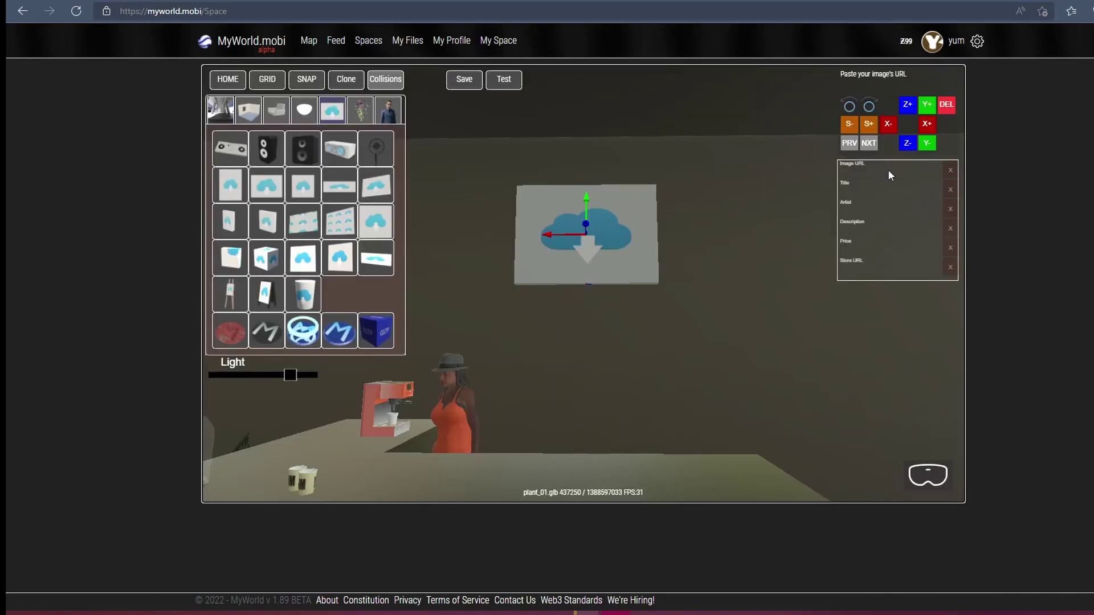
click(889, 170)
key(ctrl+v)
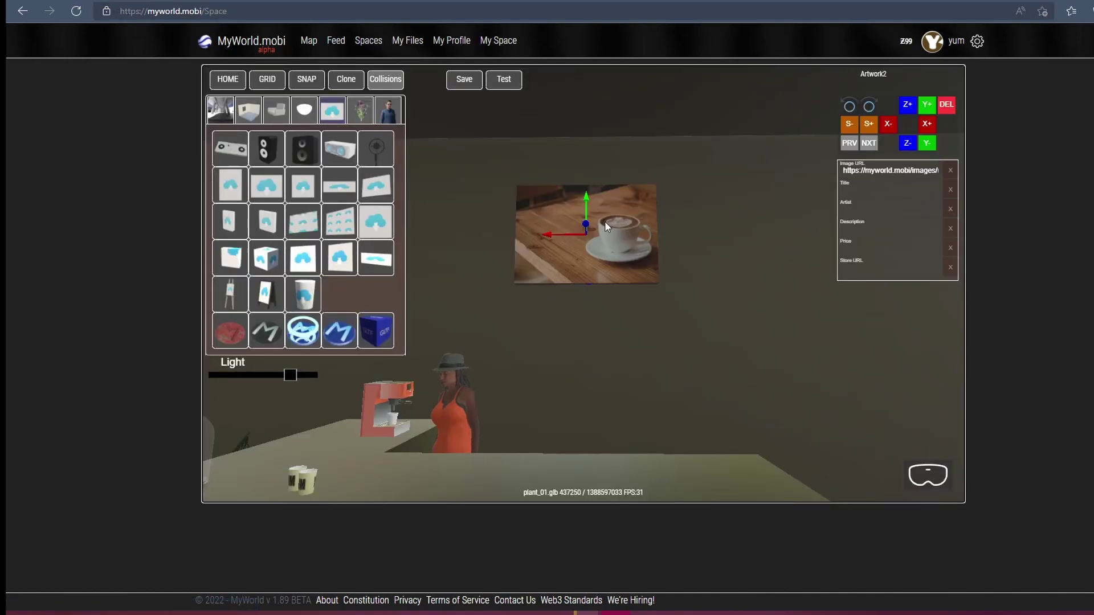
key(Return)
- Place a portrait artwork beside the coffee cup picture at a Y rotation of -90 and give it the café table photo's image URL
click(848, 107)
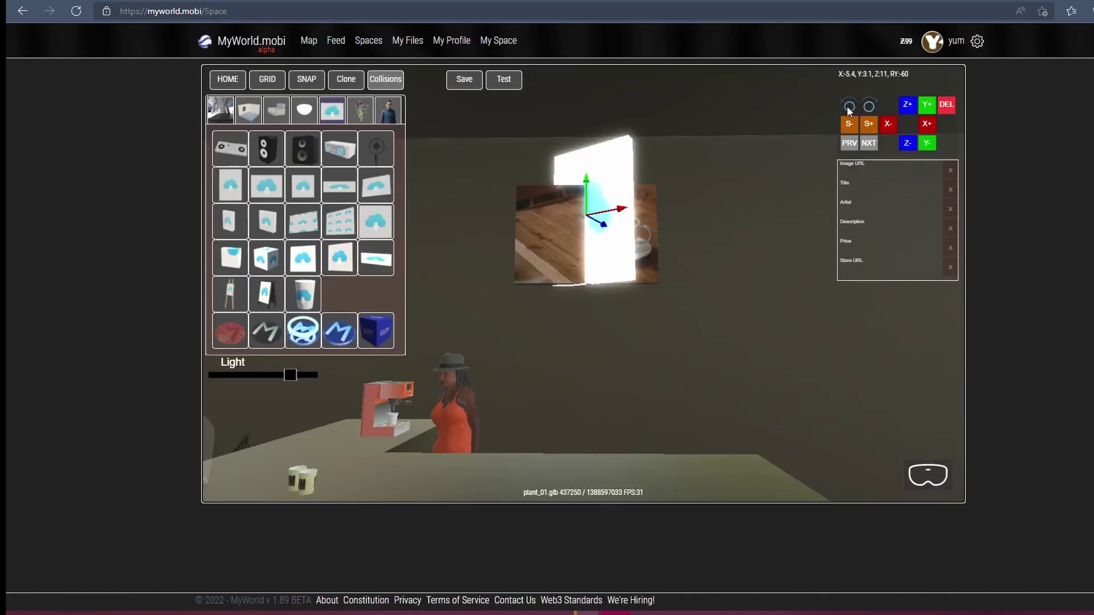
drag(629, 215, 808, 226)
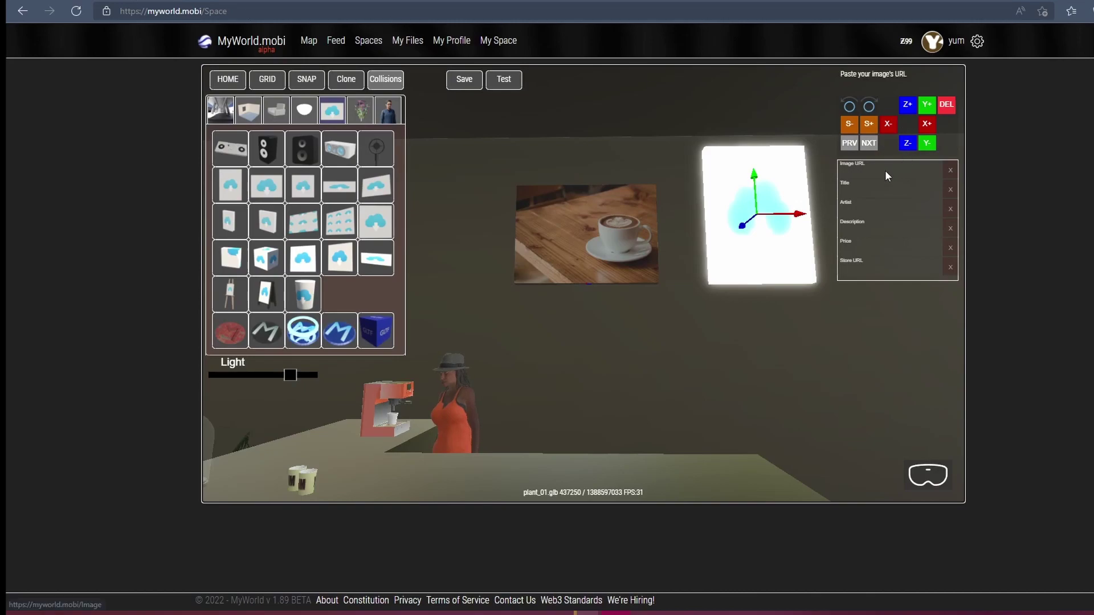
click(884, 170)
key(ctrl+v)
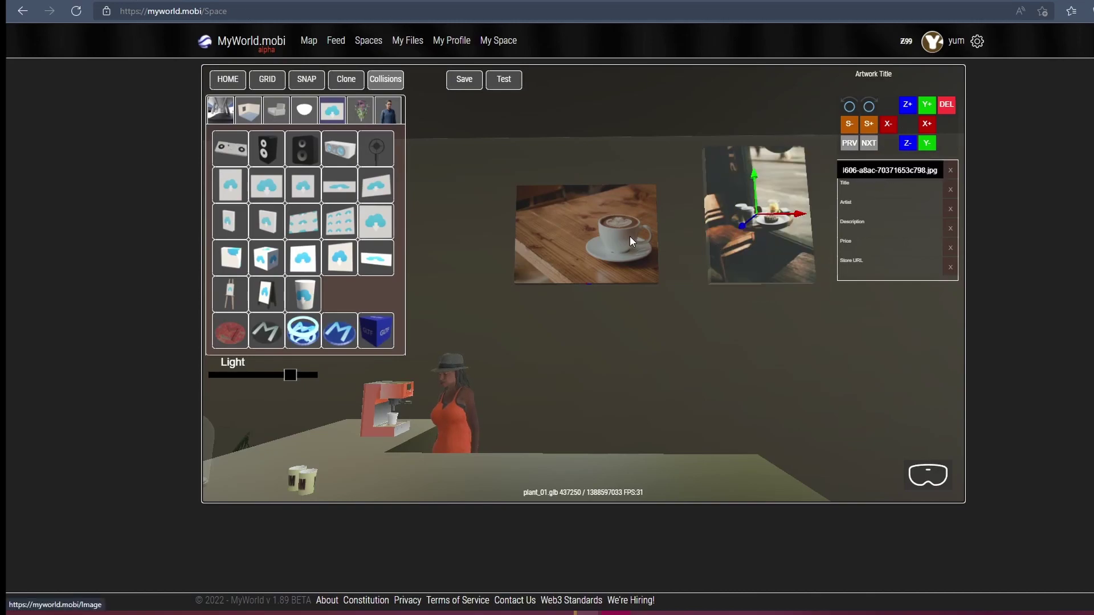
- Shift the coffee cup picture along the wall, away from the portrait picture
click(630, 236)
click(724, 256)
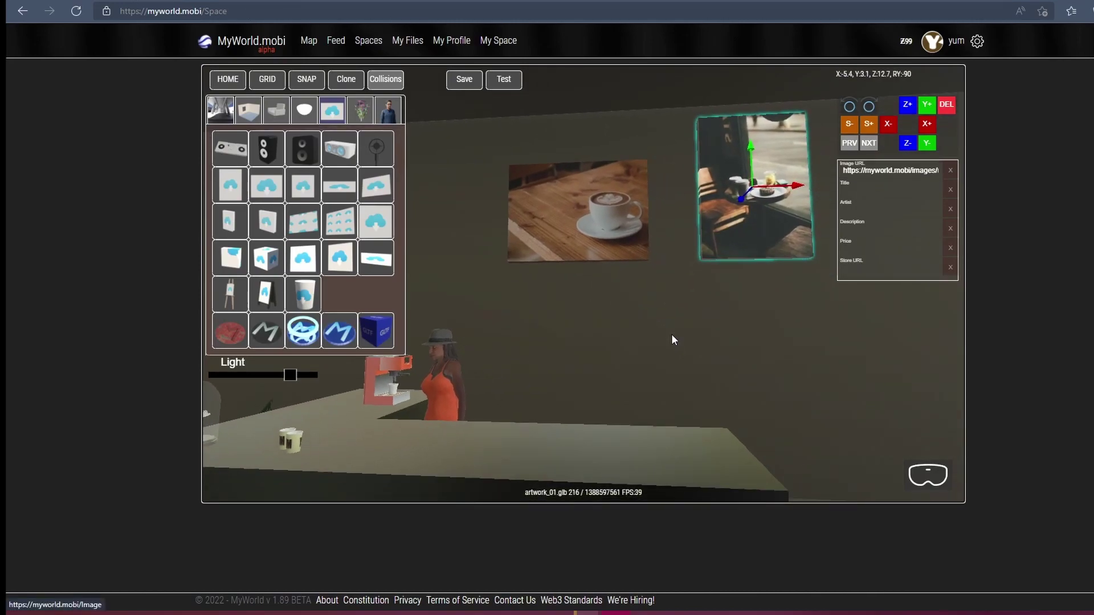
scroll(672, 334, down, 5)
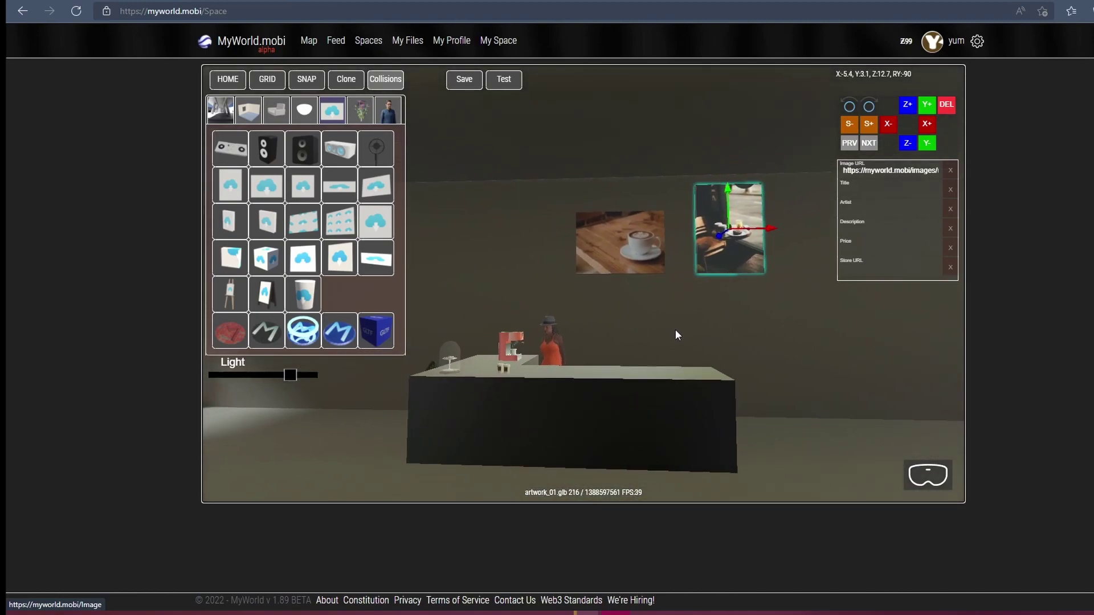
click(622, 245)
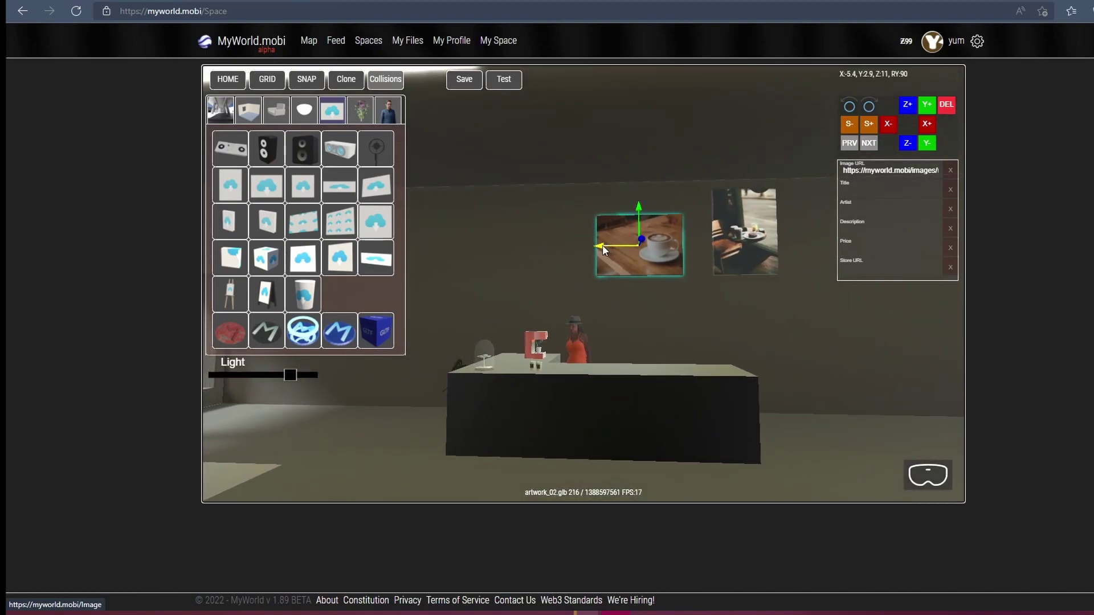
drag(603, 245, 510, 252)
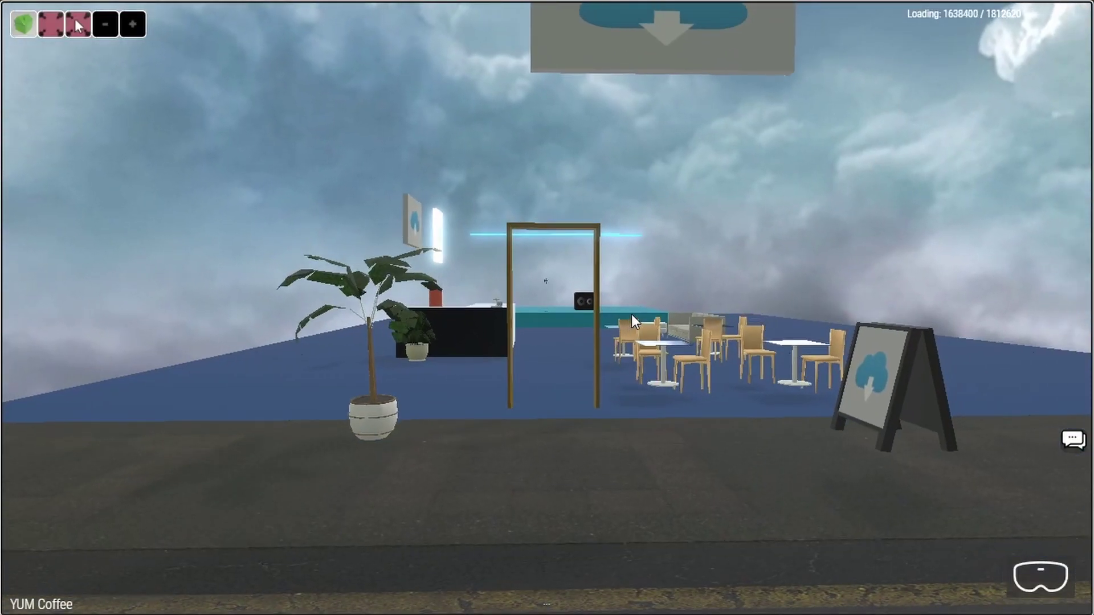
- View the YUM Coffee storefront in the full-window visitor view of the space
key(w)
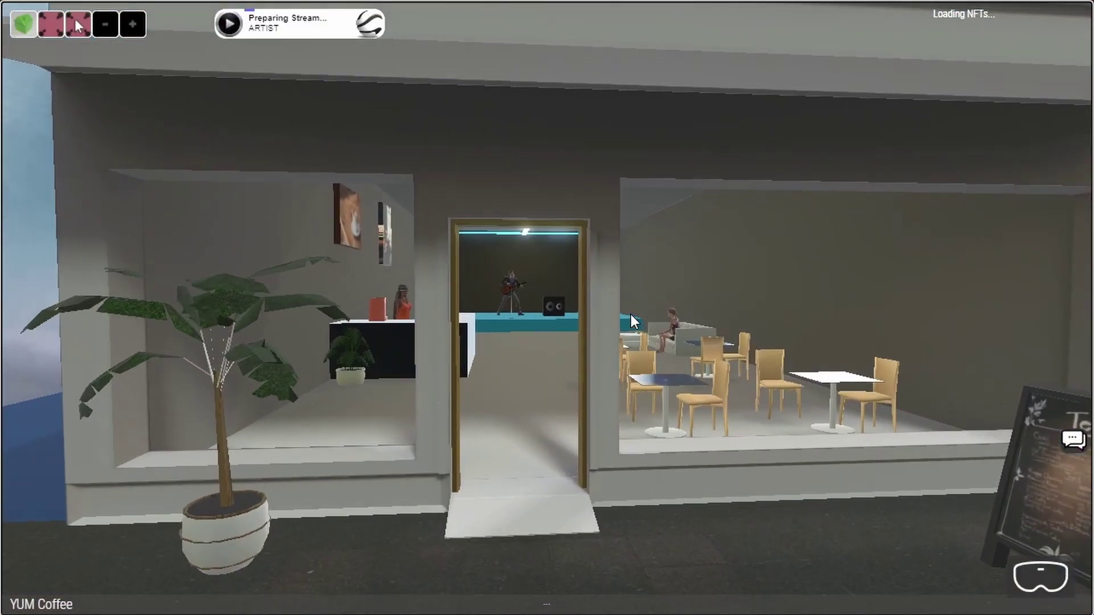
drag(631, 315, 620, 255)
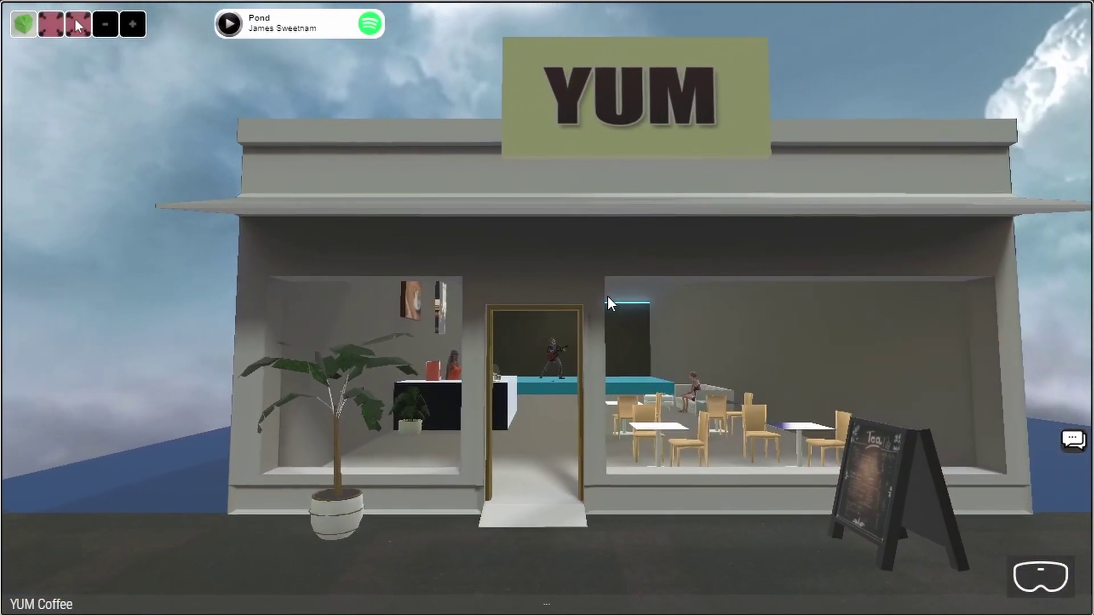